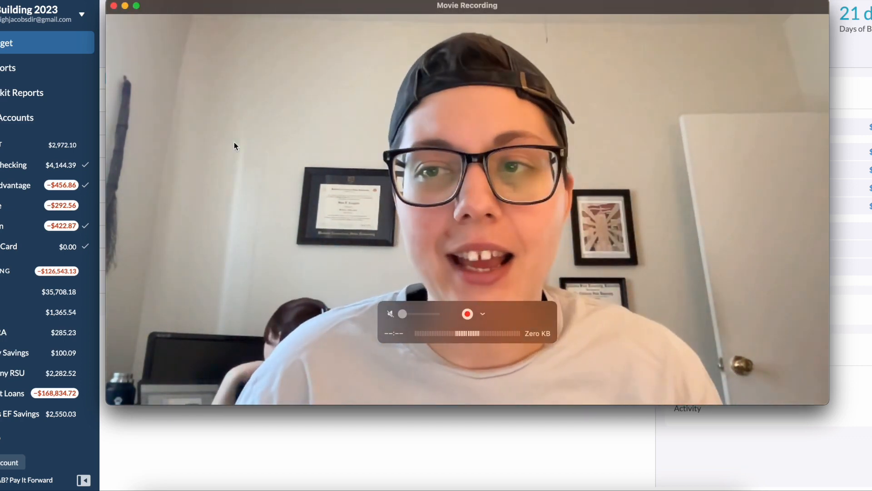
drag(106, 2, 599, 249)
drag(679, 260, 748, 339)
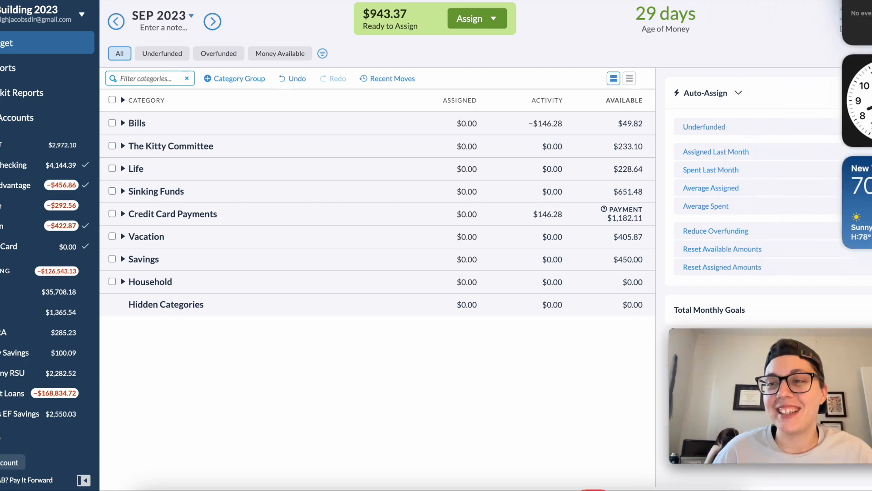
click(380, 97)
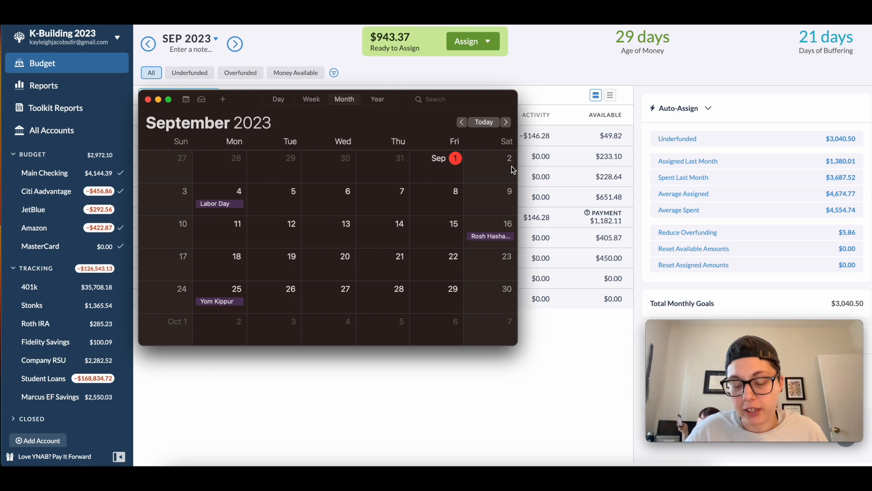
- Look over September 2023 in the calendar's month view and close the calendar window
scroll(511, 171, down, 3)
scroll(479, 187, up, 5)
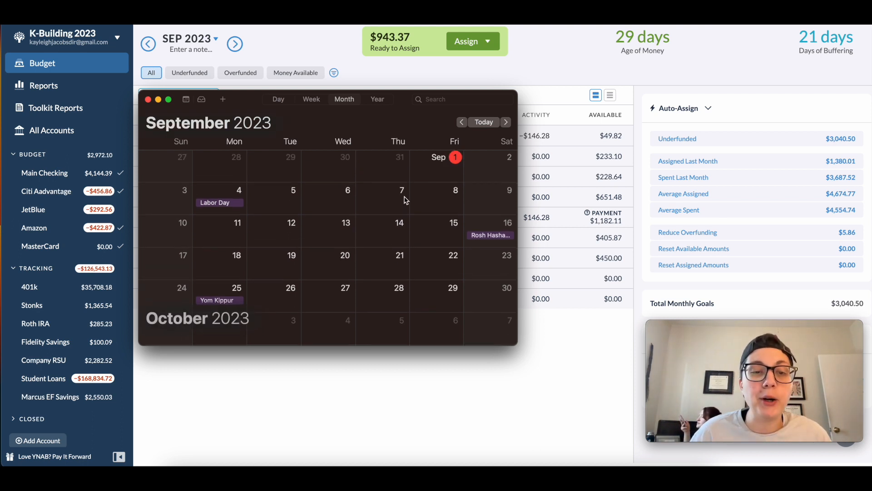
scroll(406, 200, down, 1)
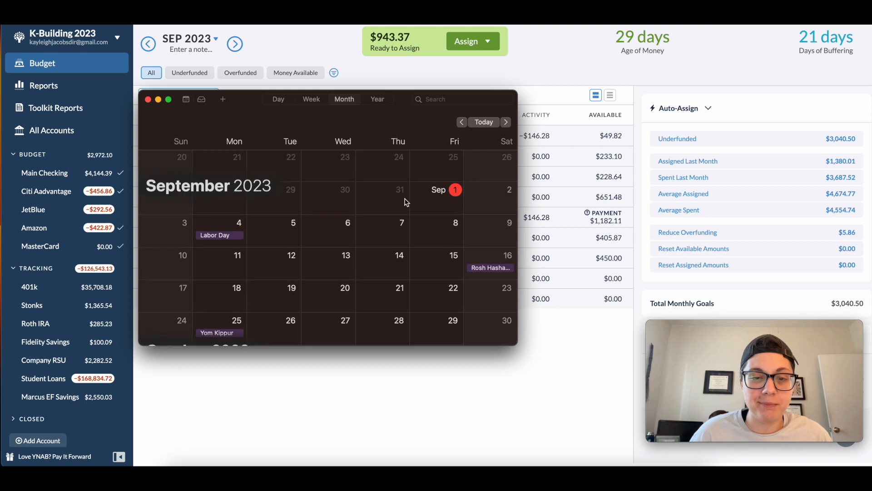
scroll(402, 201, down, 2)
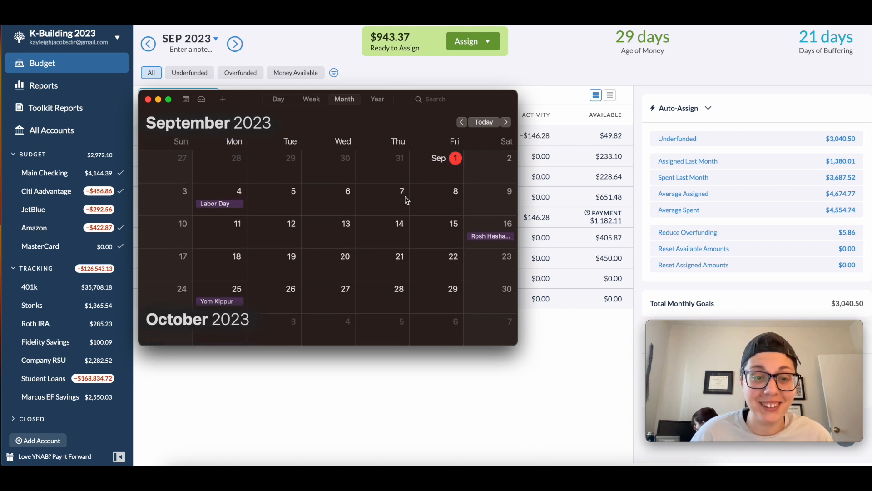
click(148, 100)
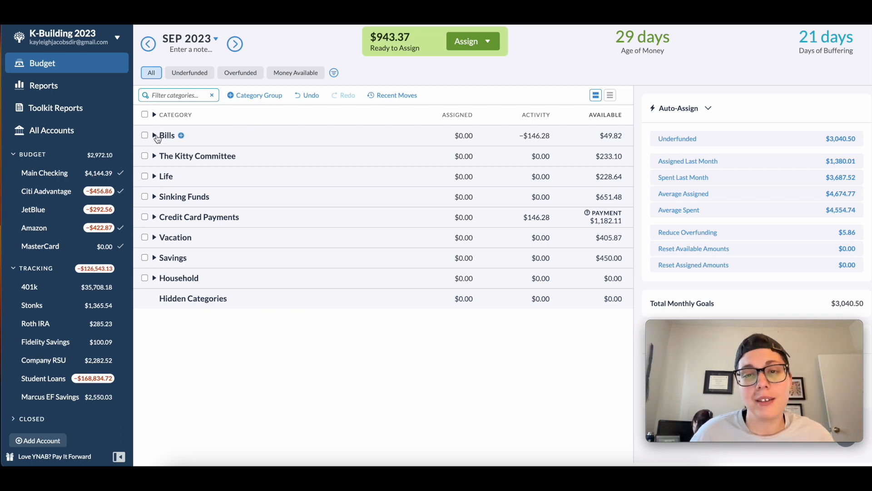
- Expand the Bills group and assign $14.99 to the Hulu category for September 2023
click(154, 135)
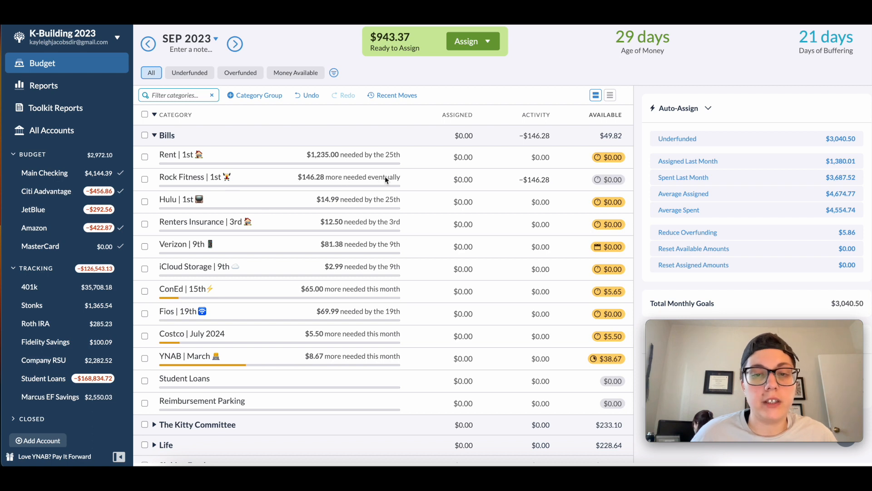
click(465, 202)
text(+14.99)
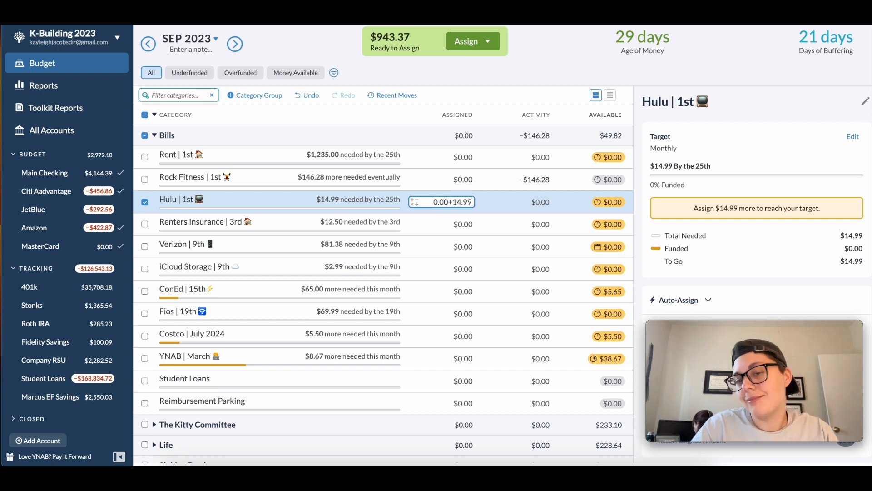
key(Return)
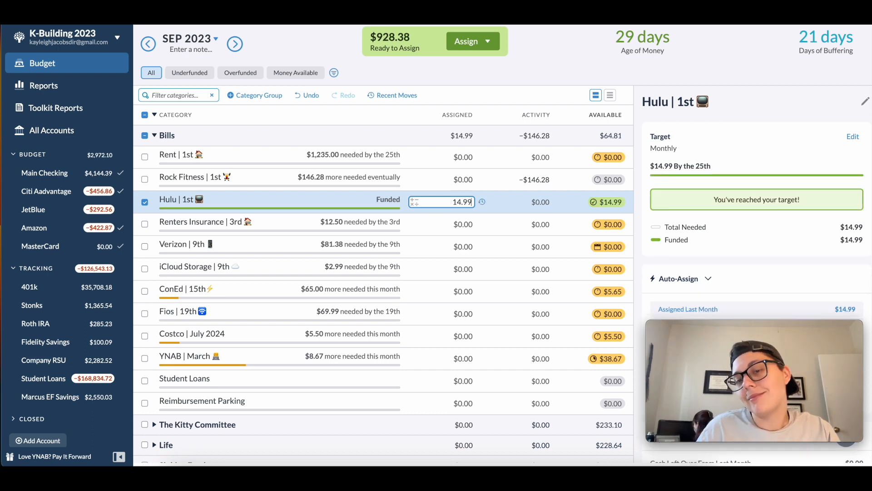
- Assign $12.50 to the Renters Insurance category in Bills and deselect that category
click(468, 221)
click(468, 220)
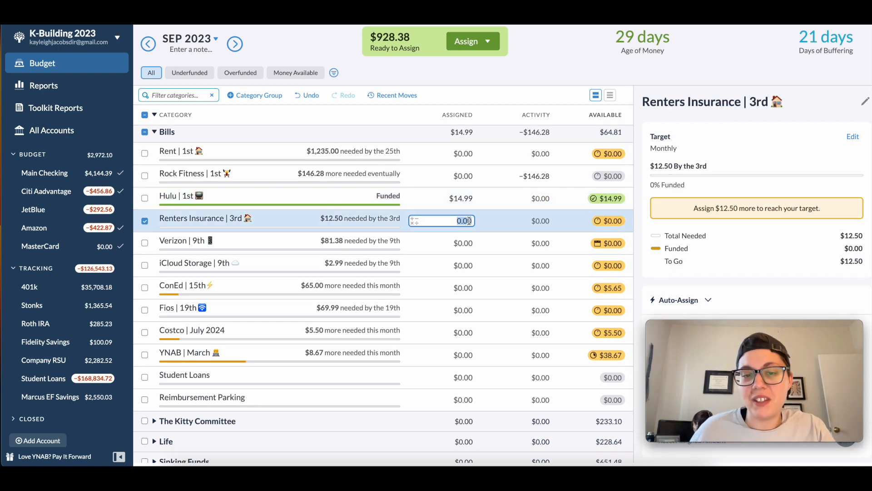
text(+12.50)
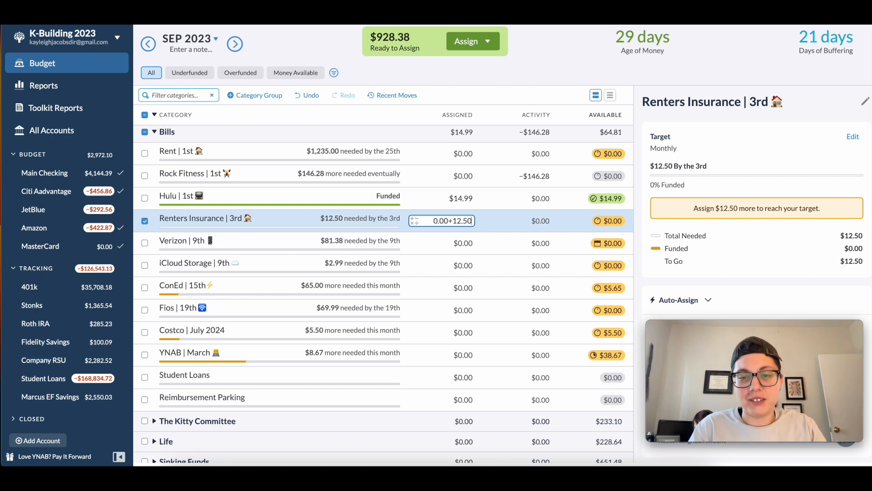
key(Return)
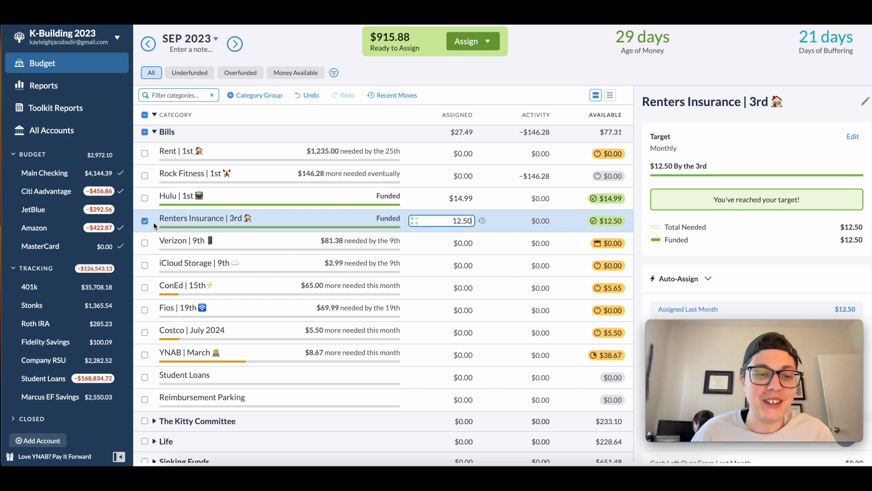
click(144, 221)
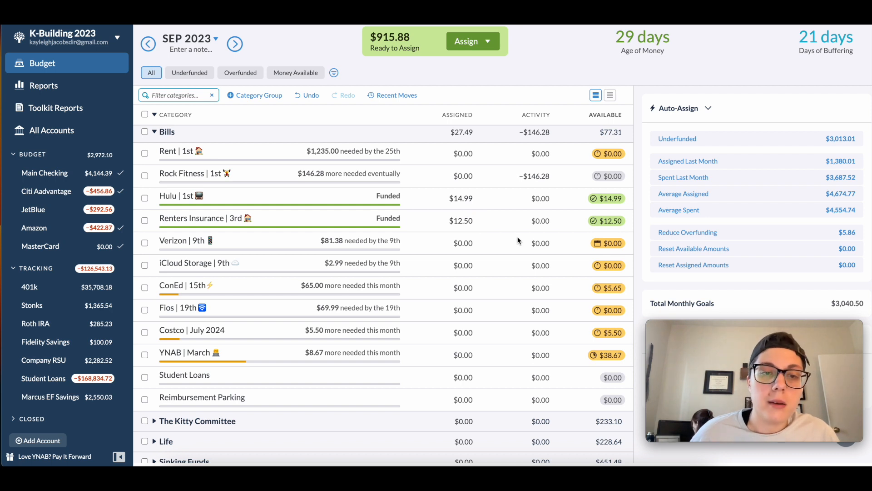
- Review the remaining Bills categories and the amounts needed in The Kitty Committee group, collapsing that group when done
scroll(498, 236, down, 1)
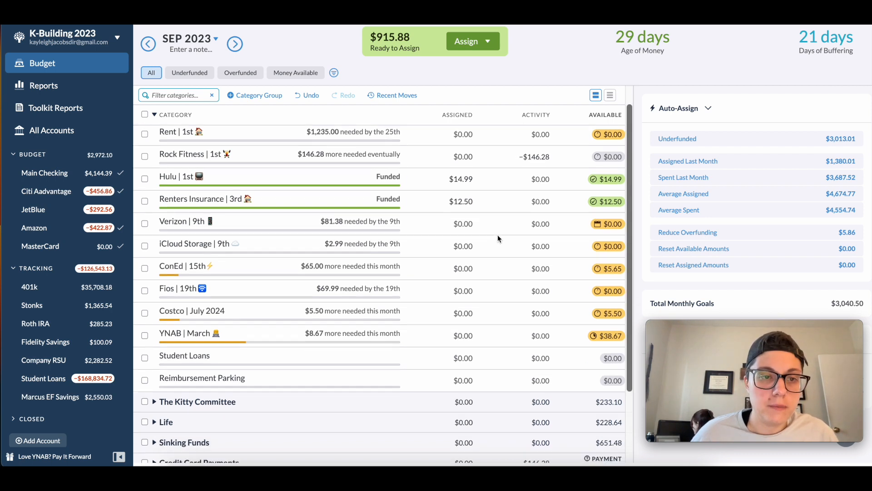
scroll(493, 237, down, 5)
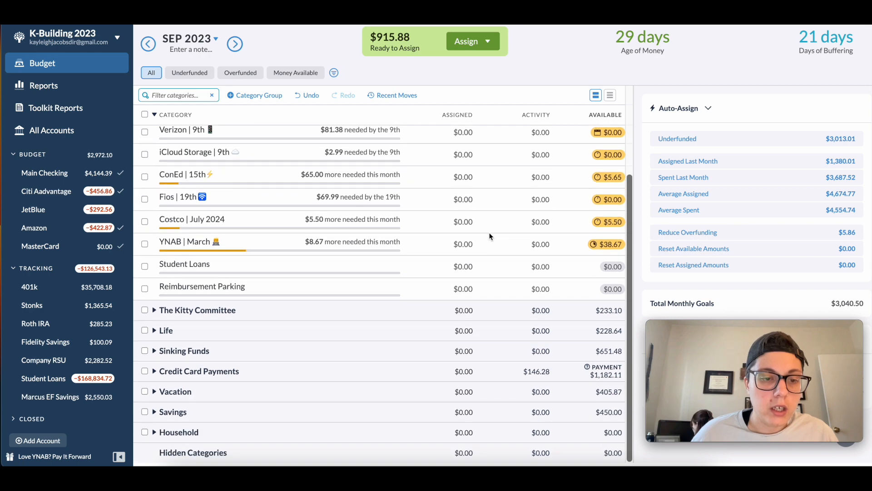
click(155, 311)
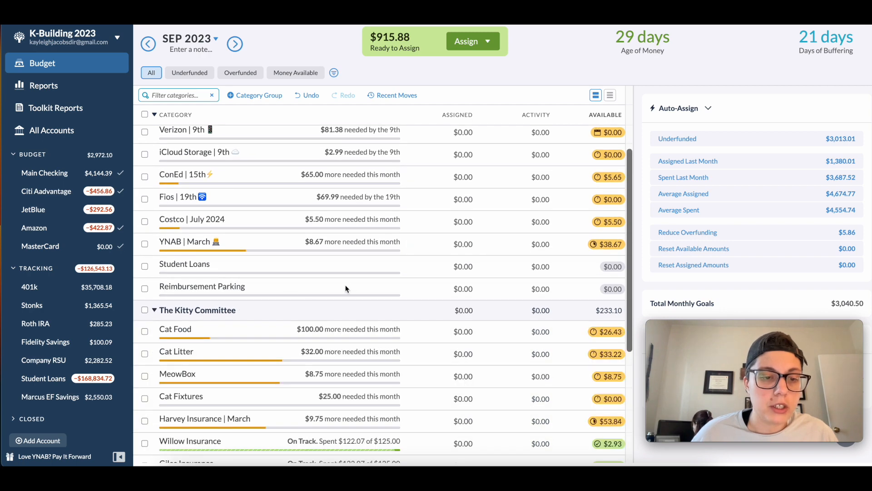
scroll(345, 283, down, 6)
scroll(345, 284, down, 1)
scroll(543, 282, down, 1)
click(418, 207)
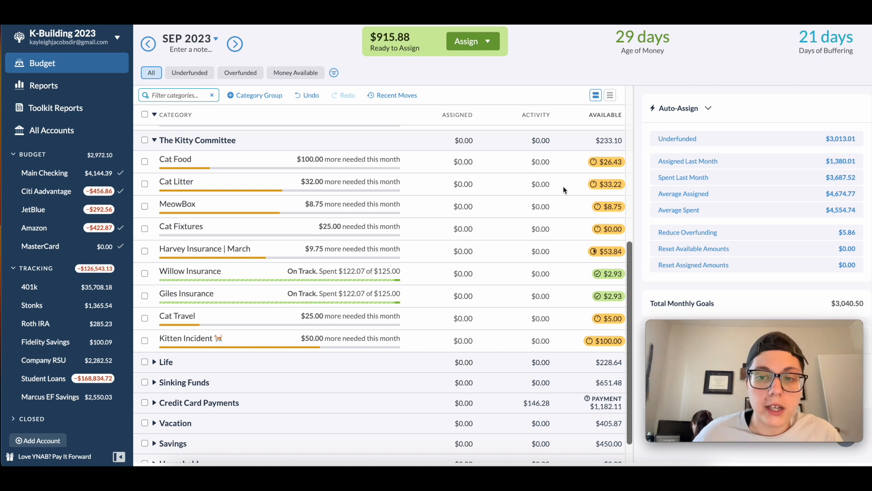
scroll(472, 236, down, 1)
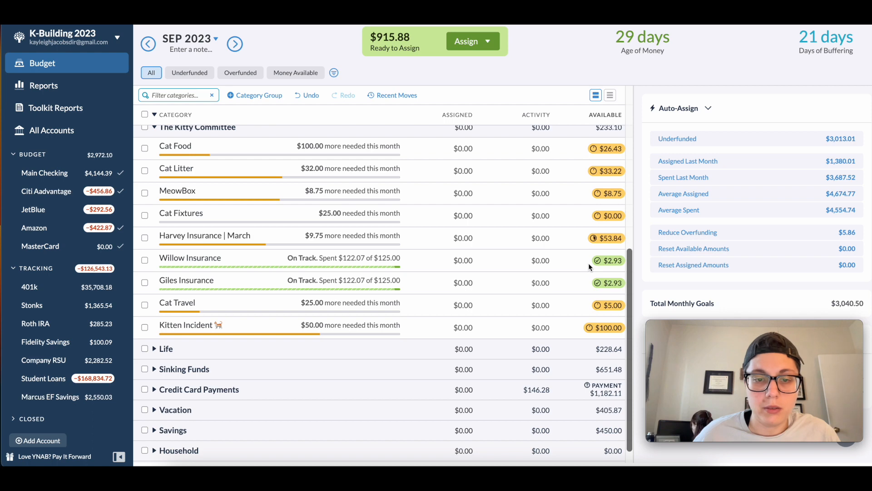
scroll(273, 277, down, 2)
scroll(273, 275, up, 5)
click(155, 173)
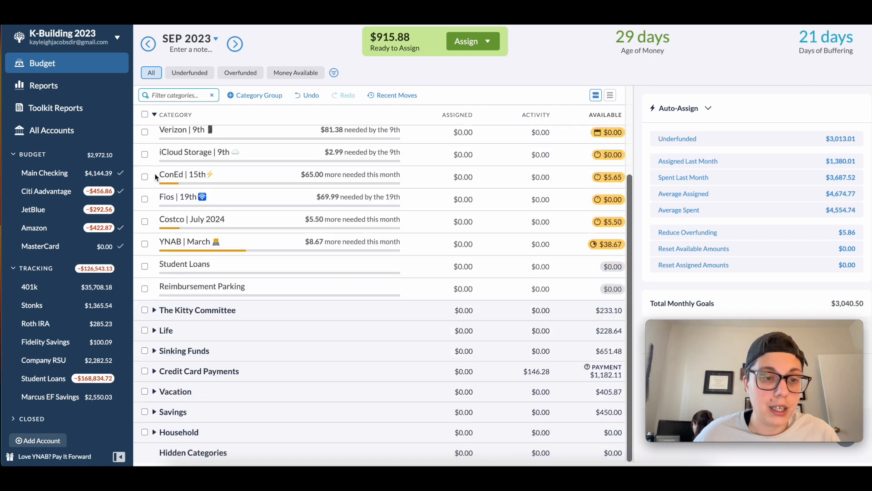
- Collapse the Bills group and expand the Life group to show its categories
scroll(175, 152, up, 5)
scroll(167, 146, down, 1)
scroll(159, 141, up, 1)
click(155, 136)
click(162, 181)
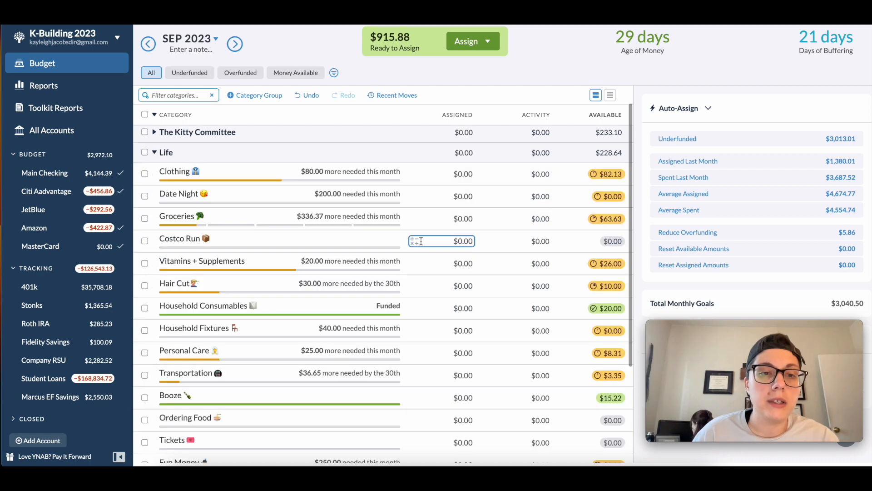
scroll(459, 209, down, 2)
scroll(459, 206, up, 2)
scroll(459, 207, down, 1)
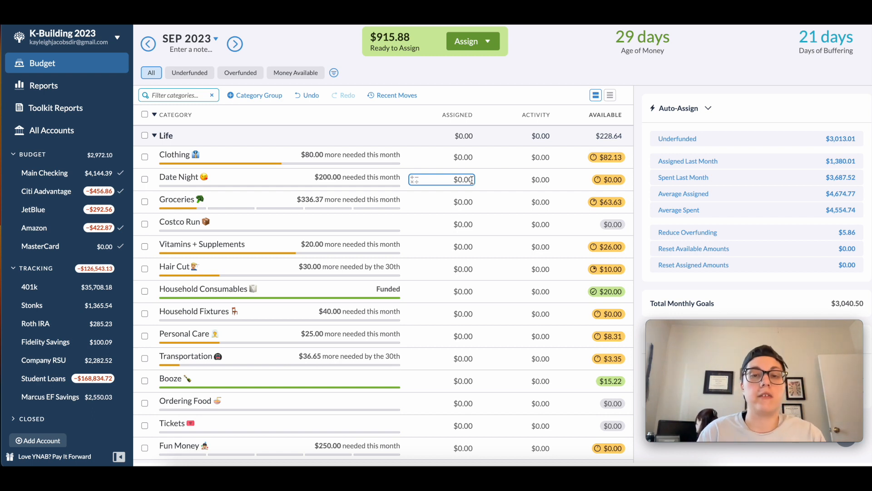
- Assign $40 to the Date Night category in the Life group and deselect it
click(471, 180)
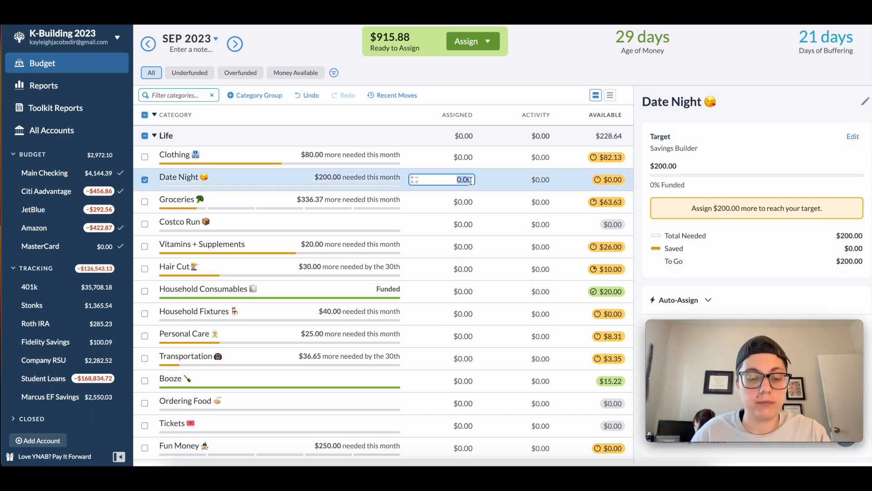
text(40)
key(Return)
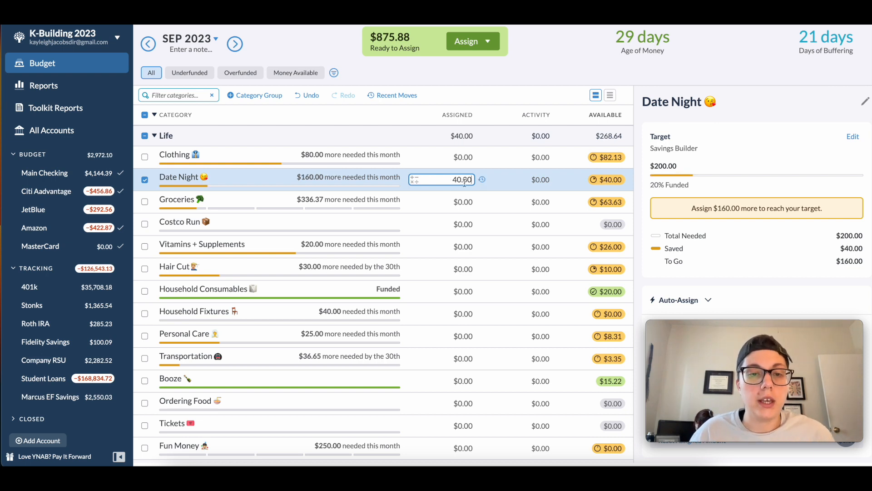
click(145, 180)
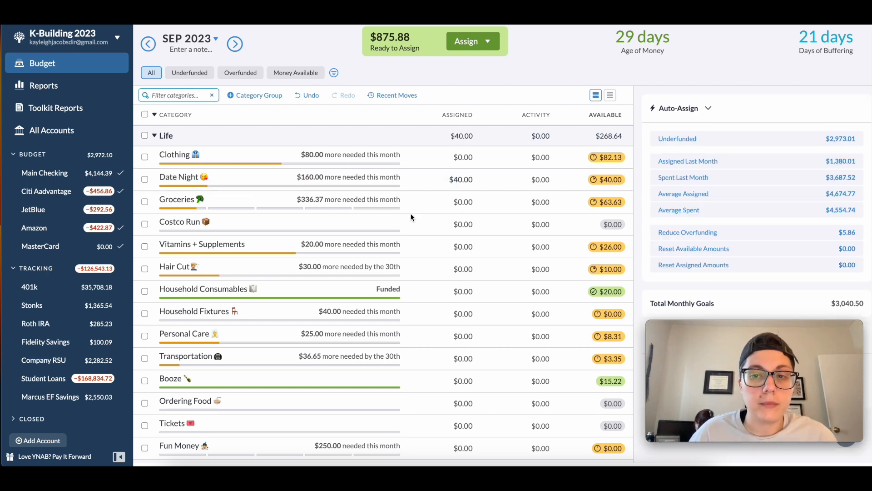
- Add $75 to the assigned amount of the Groceries category in Life and deselect it
click(471, 202)
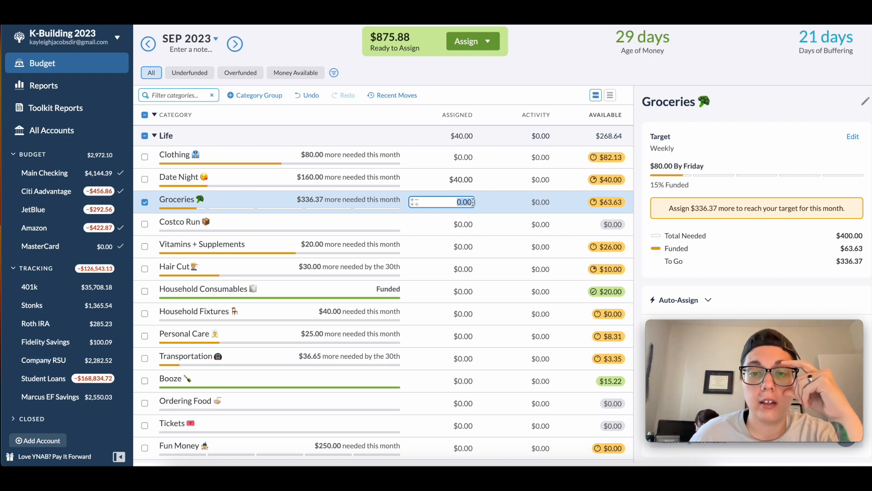
click(472, 203)
text(+75)
key(Return)
scroll(157, 249, up, 2)
click(156, 249)
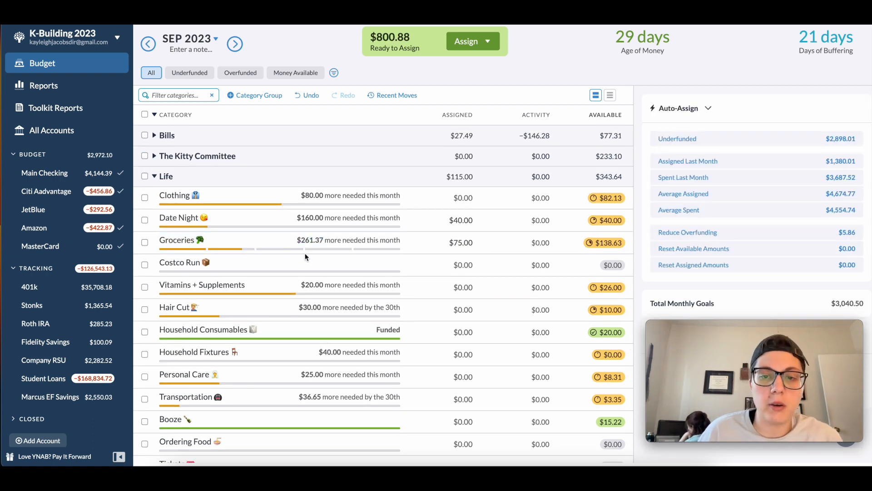
- Auto-assign $36.65 to the Transportation category in the Life group and deselect it
scroll(304, 253, down, 2)
scroll(343, 257, down, 1)
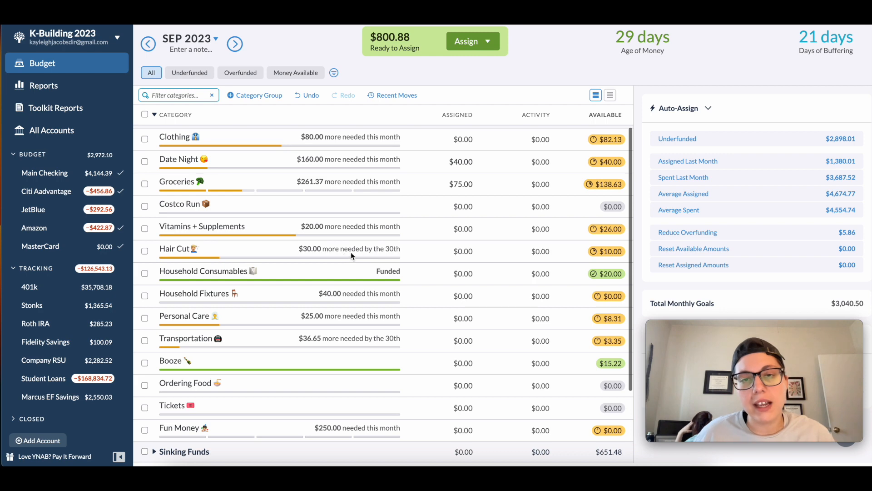
click(461, 250)
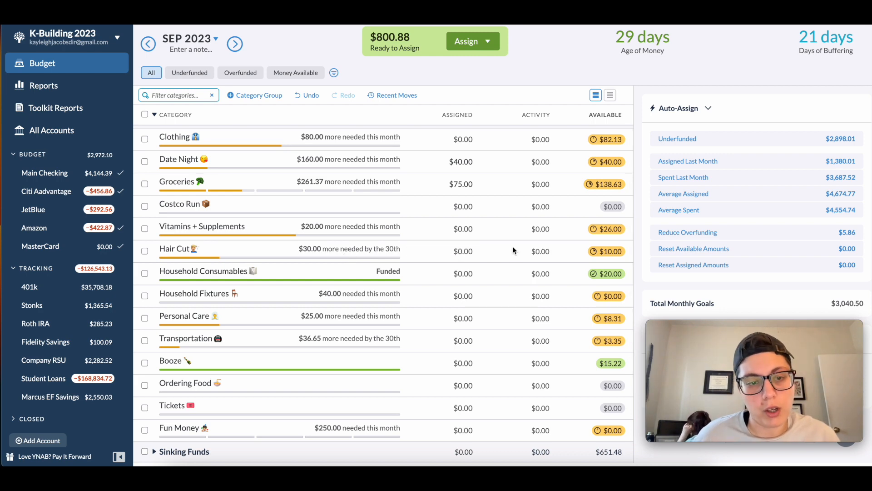
scroll(318, 241, down, 2)
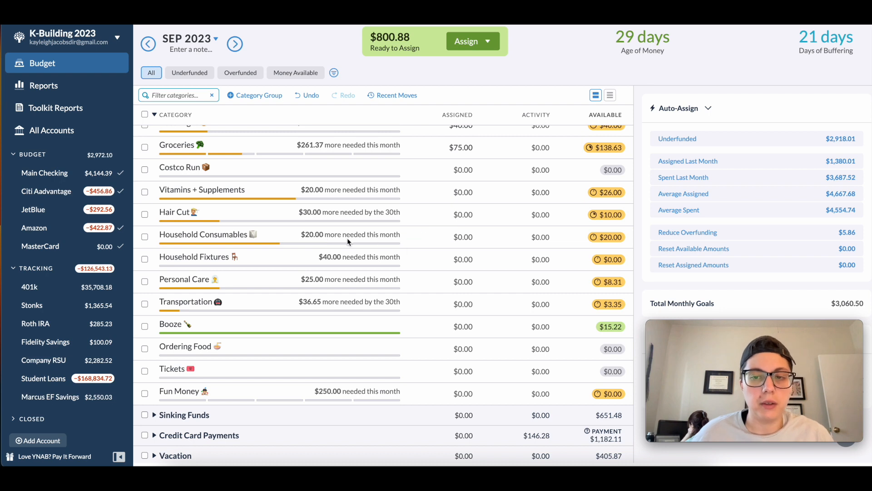
scroll(341, 239, up, 1)
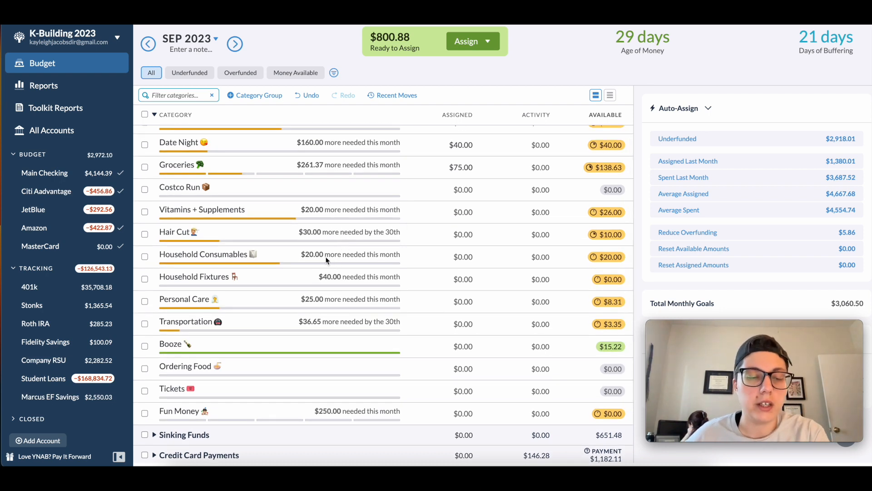
scroll(327, 257, down, 4)
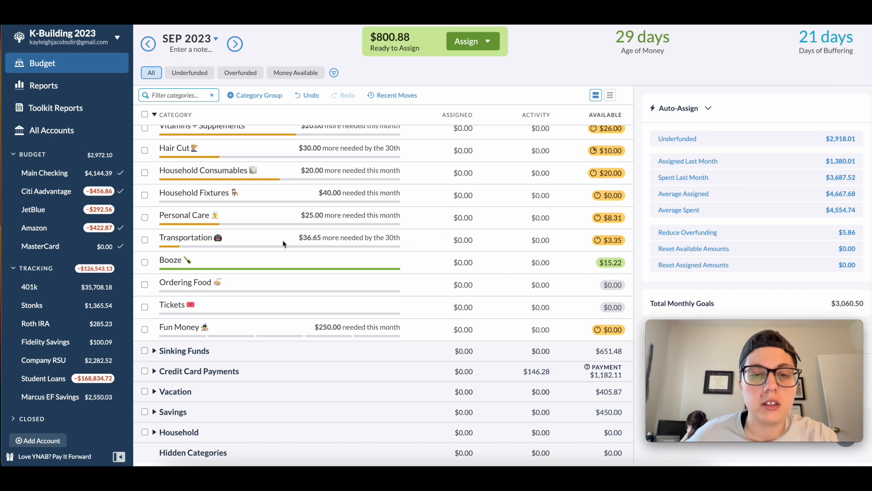
click(308, 242)
scroll(714, 262, down, 2)
click(715, 272)
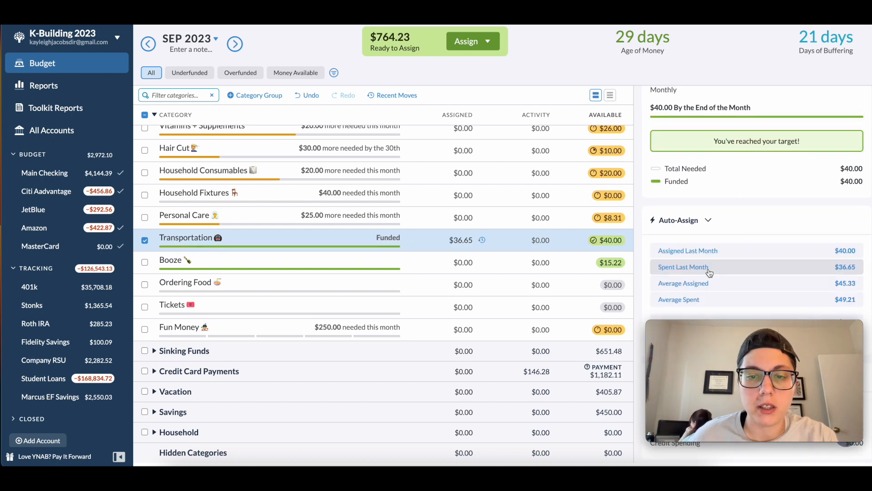
click(145, 242)
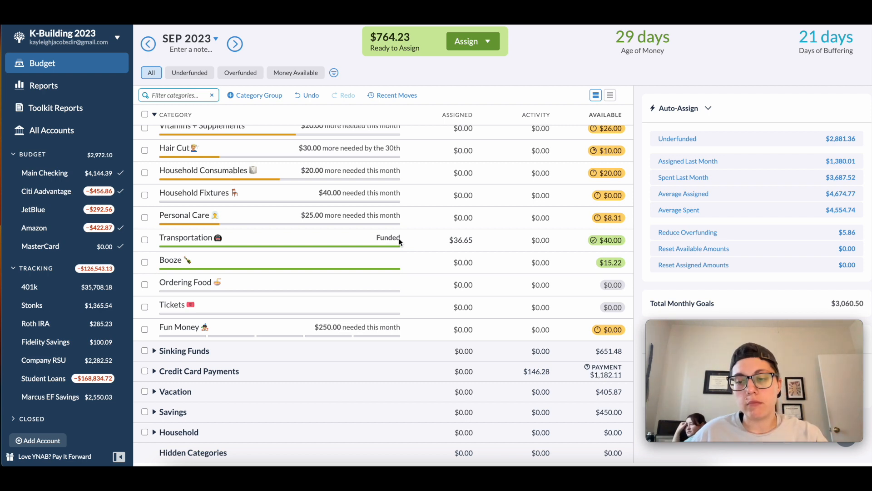
- Add $45 to the assigned amount of the Booze category in the Life group
click(437, 237)
click(437, 254)
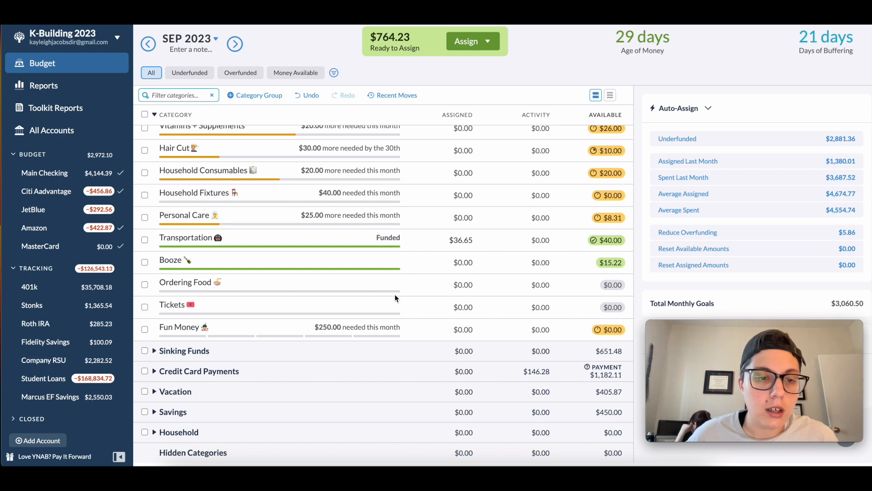
click(473, 263)
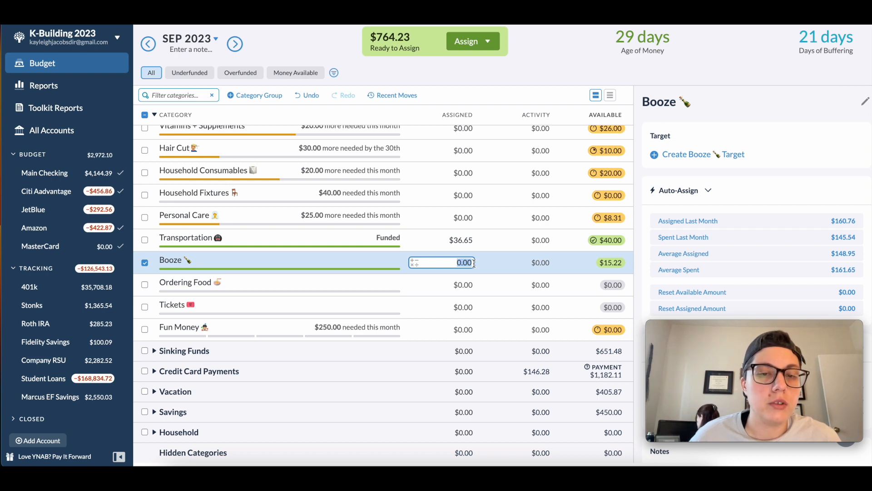
text(+45)
key(Return)
- Add $65 to the assigned amount of the Ordering Food category in Life and deselect it
click(472, 285)
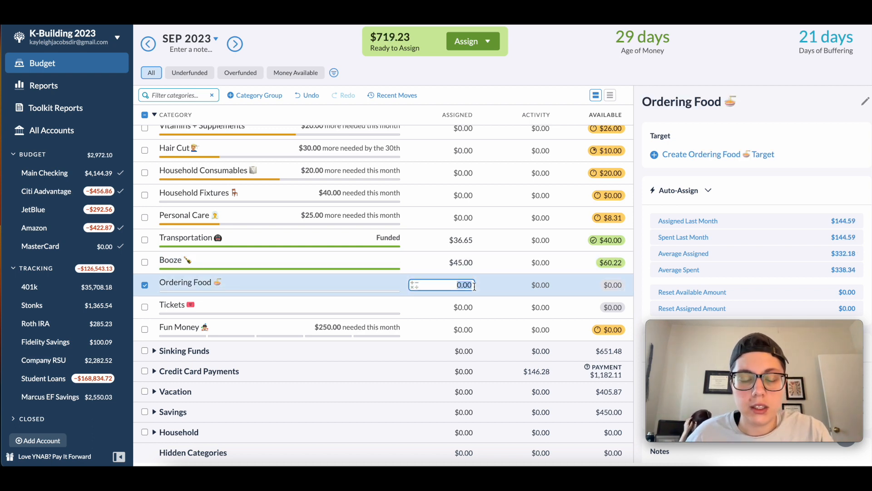
text(+)
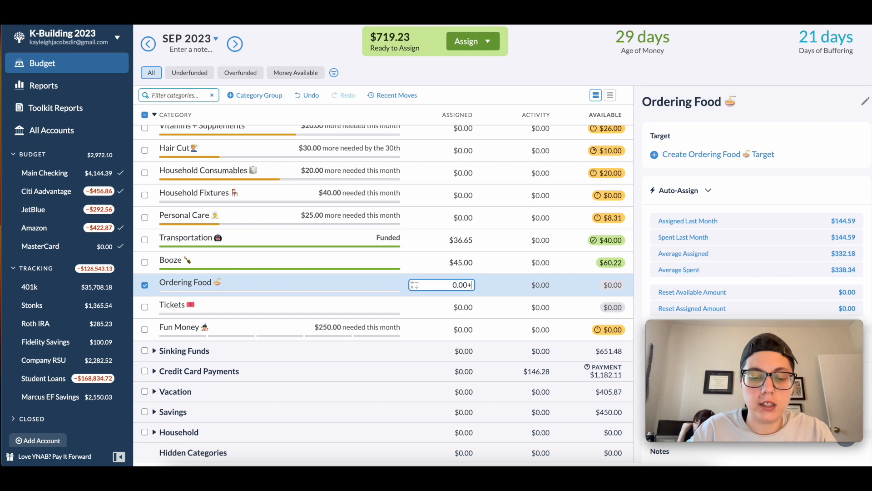
text(65)
key(Return)
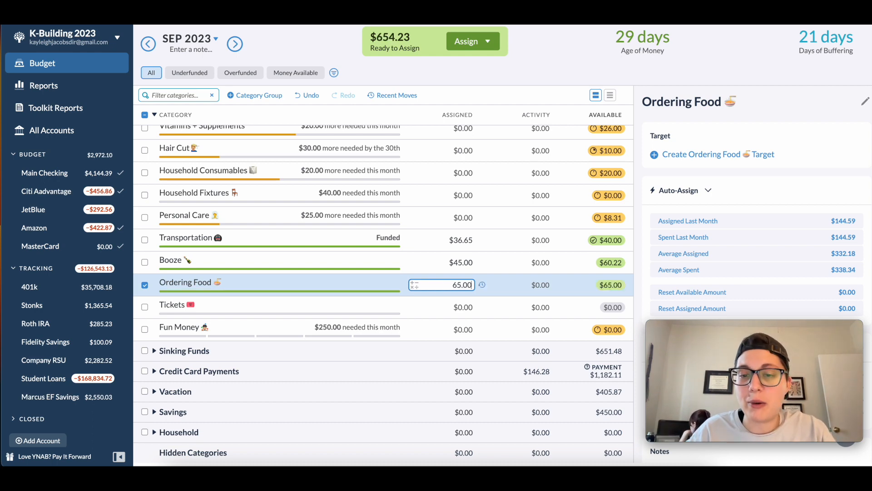
click(145, 285)
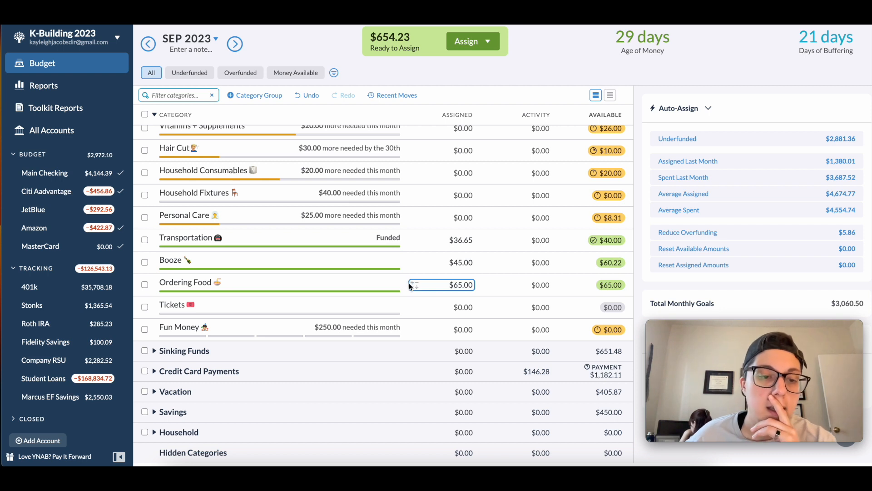
- Add $50 to the assigned amount of the Fun Money category in Life and deselect it
key(Tab)
key(Tab)
text(+)
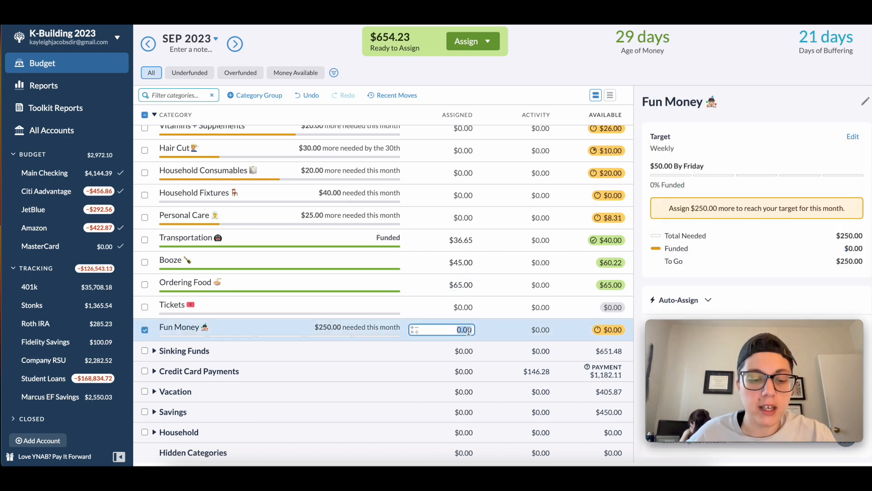
text(50)
key(Return)
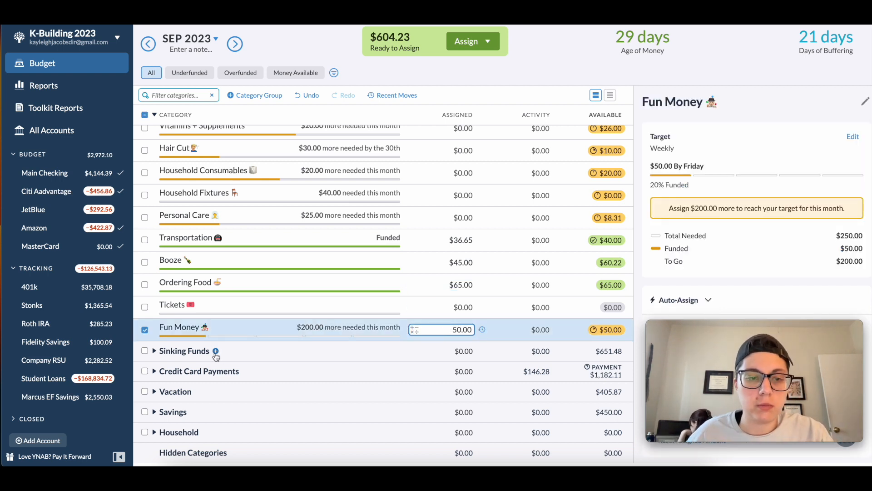
click(146, 331)
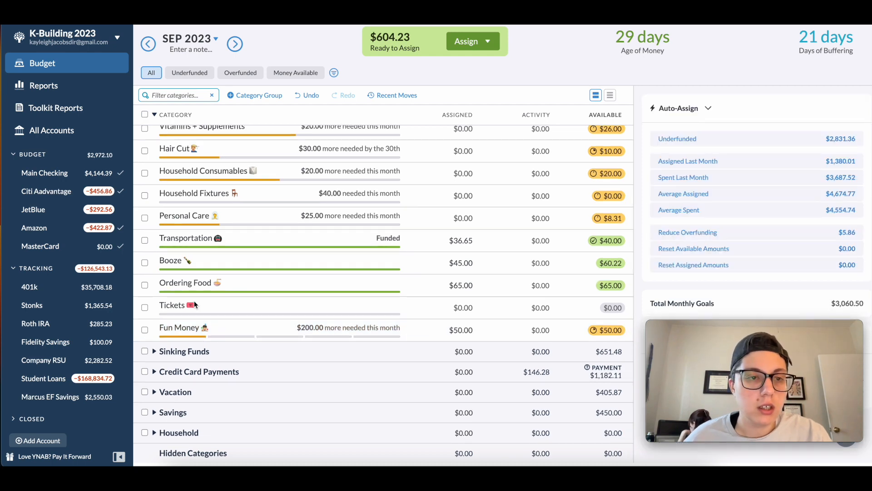
- Collapse the Life group and briefly expand Sinking Funds to examine its categories
scroll(159, 152, up, 3)
click(155, 177)
click(155, 196)
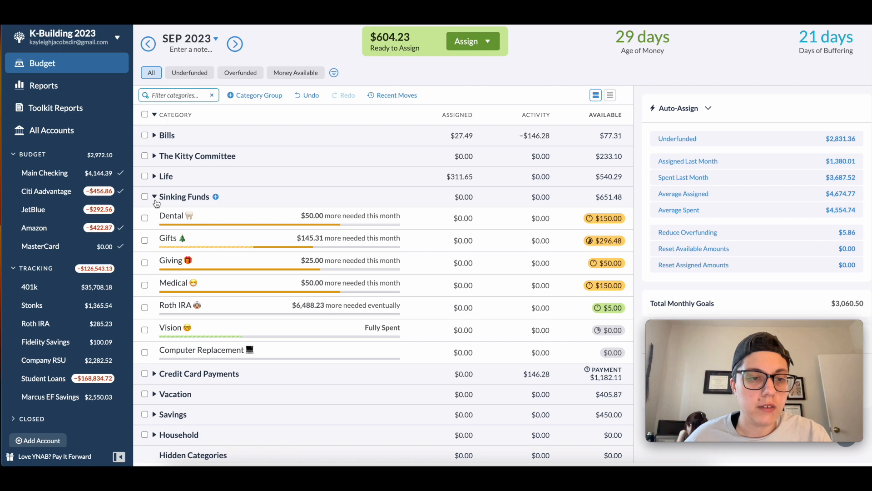
click(155, 197)
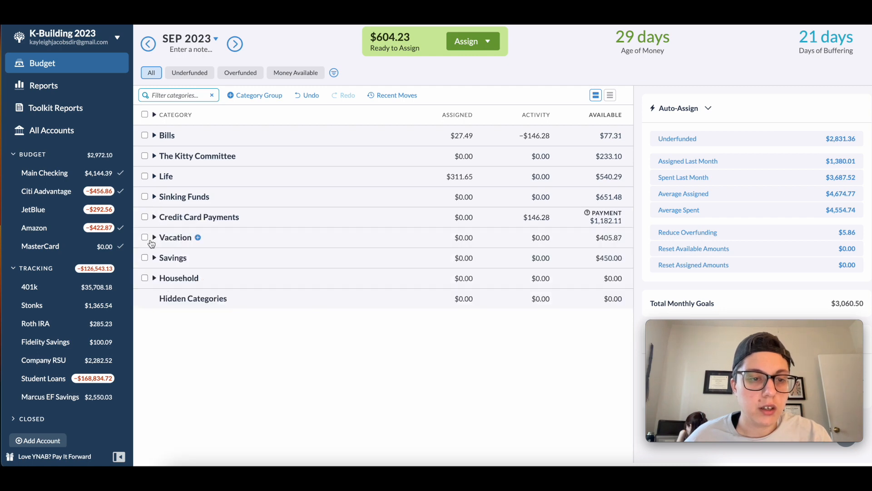
- Examine the Vacation, Savings and Household groups one at a time and expand all category groups
click(154, 237)
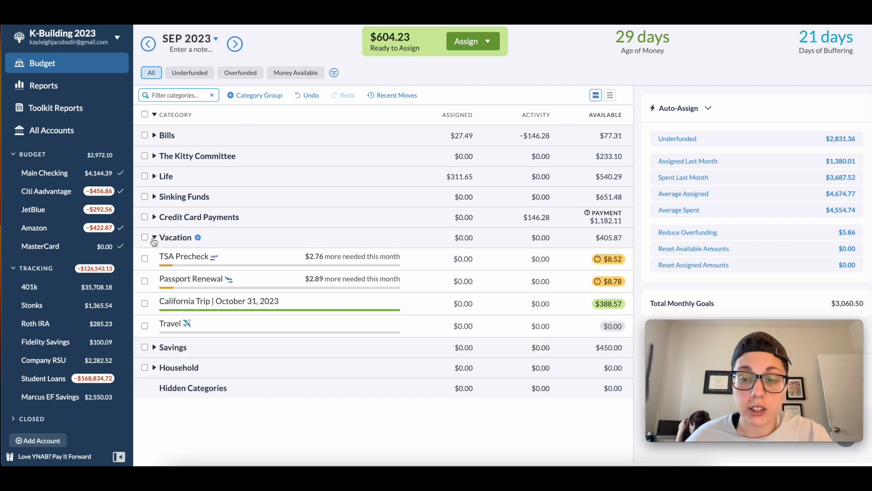
click(154, 237)
click(154, 257)
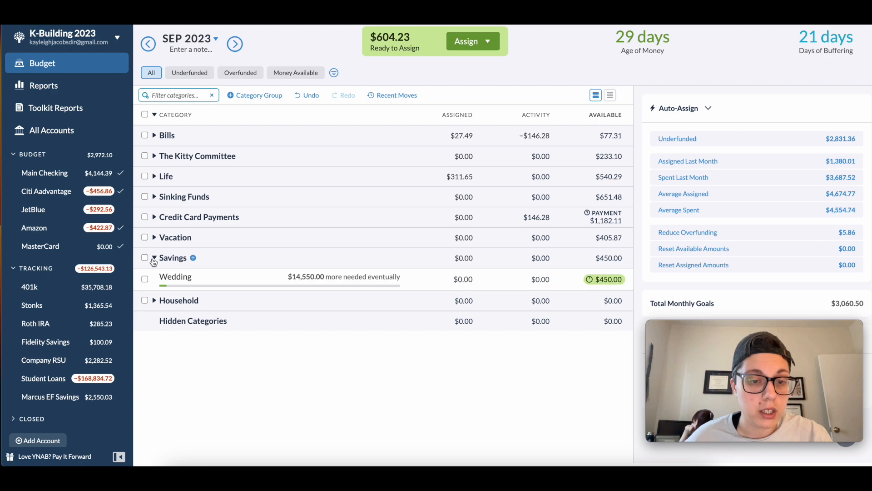
click(154, 259)
click(154, 278)
click(154, 278)
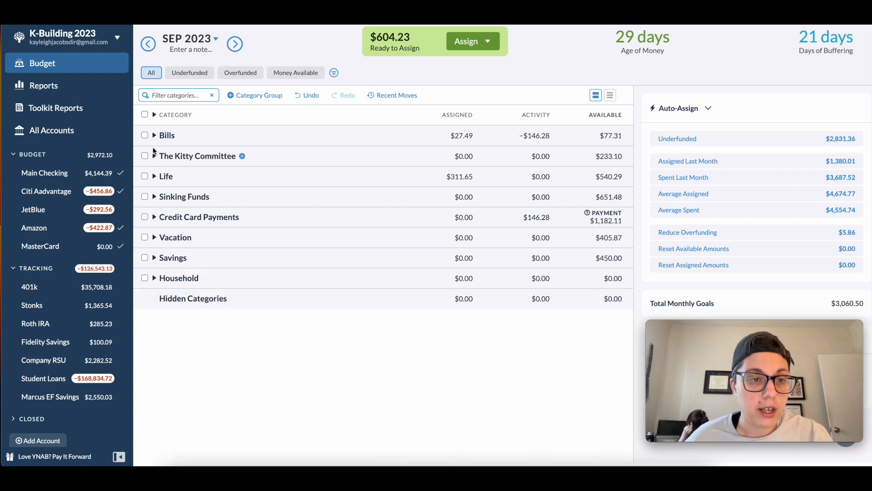
click(154, 115)
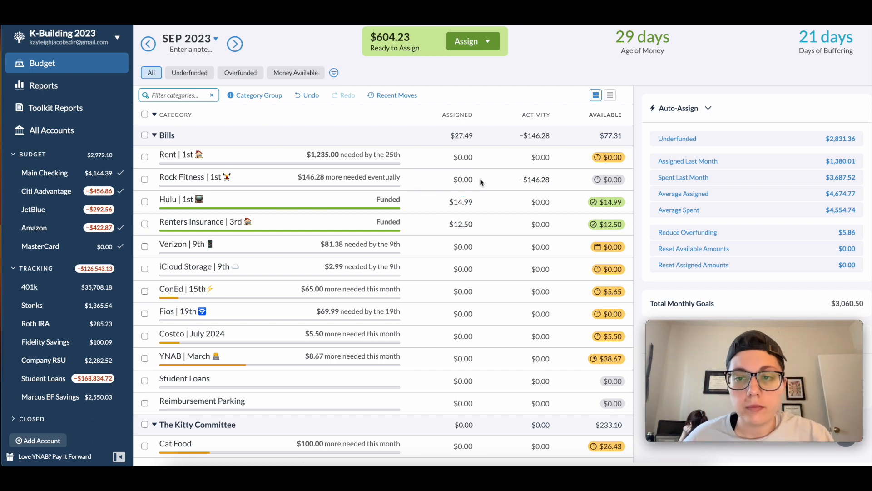
- Add $300 to the assigned amount of the Rent category in the Bills group and deselect it
click(480, 161)
text(+300)
key(Return)
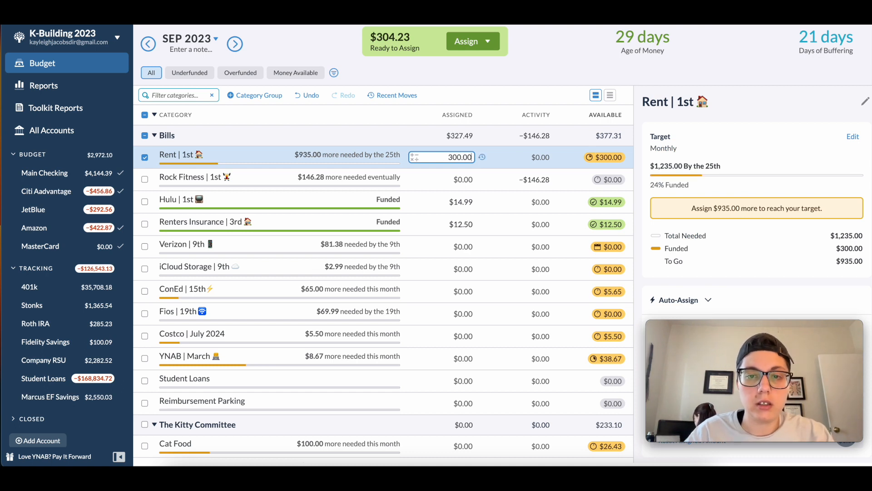
click(143, 158)
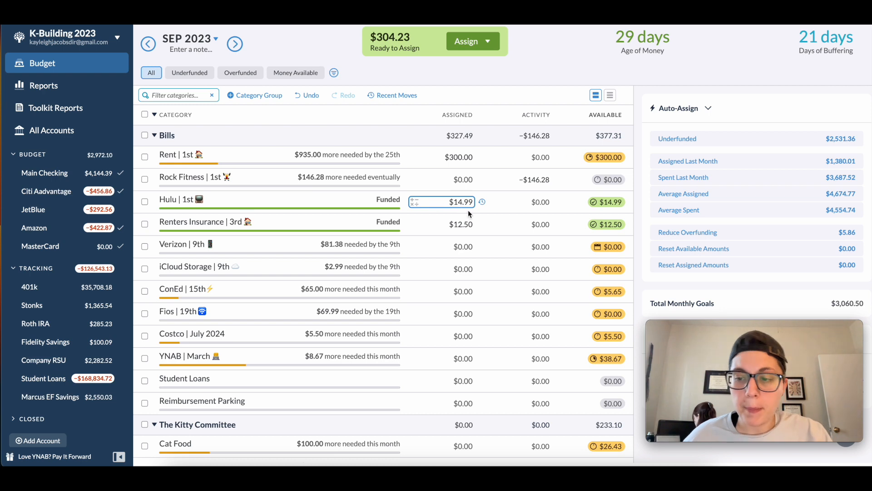
- Review the amounts still needed across the Bills, The Kitty Committee, Life and Sinking Funds categories
scroll(485, 227, down, 2)
scroll(482, 226, up, 1)
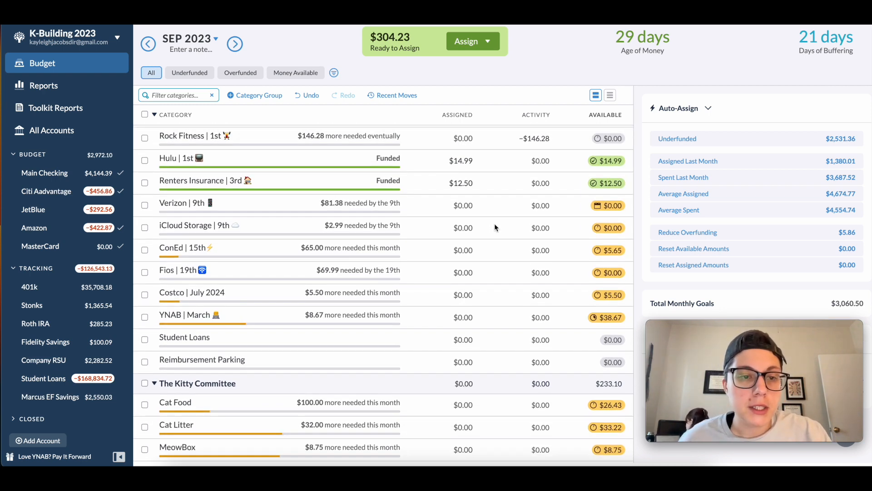
scroll(494, 225, down, 1)
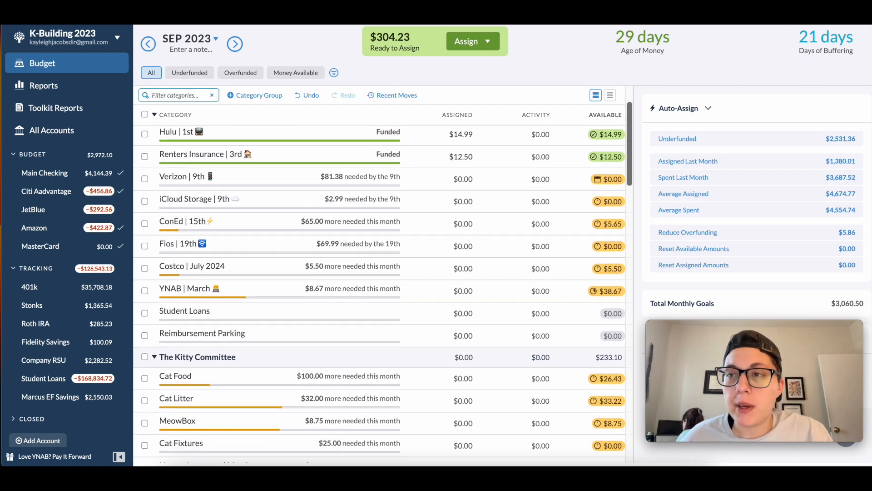
click(841, 19)
click(840, 20)
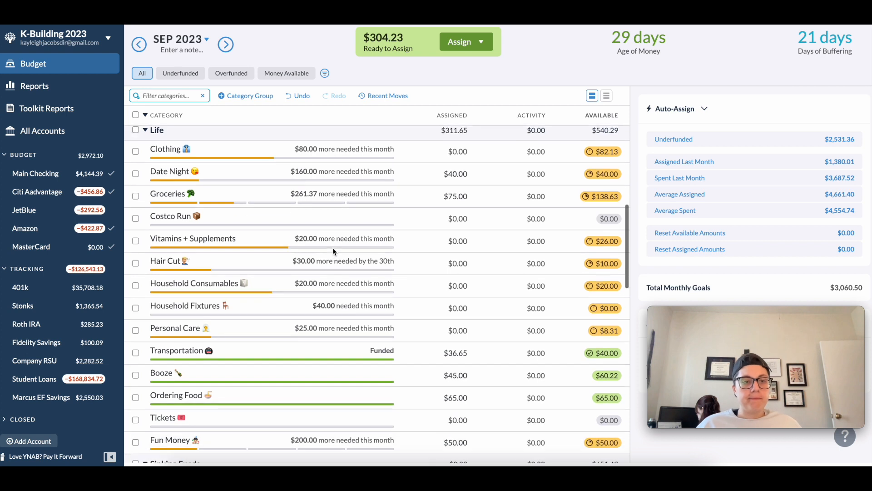
scroll(333, 249, down, 3)
scroll(332, 247, down, 6)
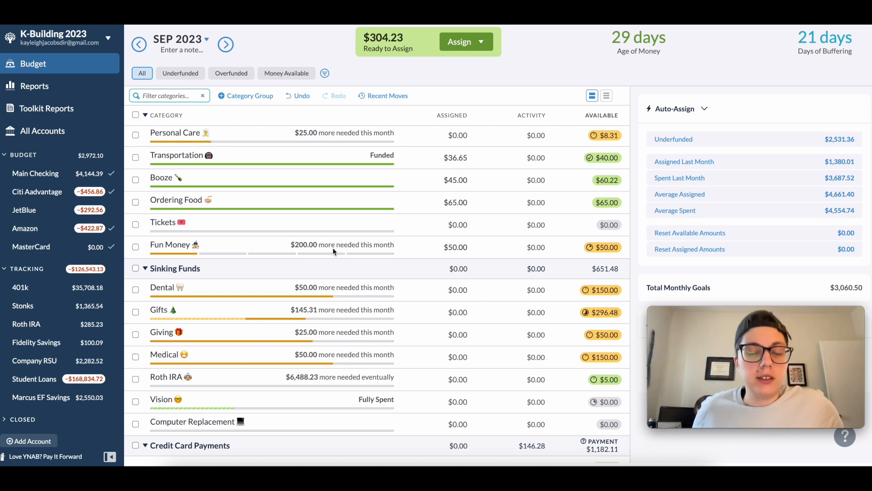
scroll(318, 246, up, 20)
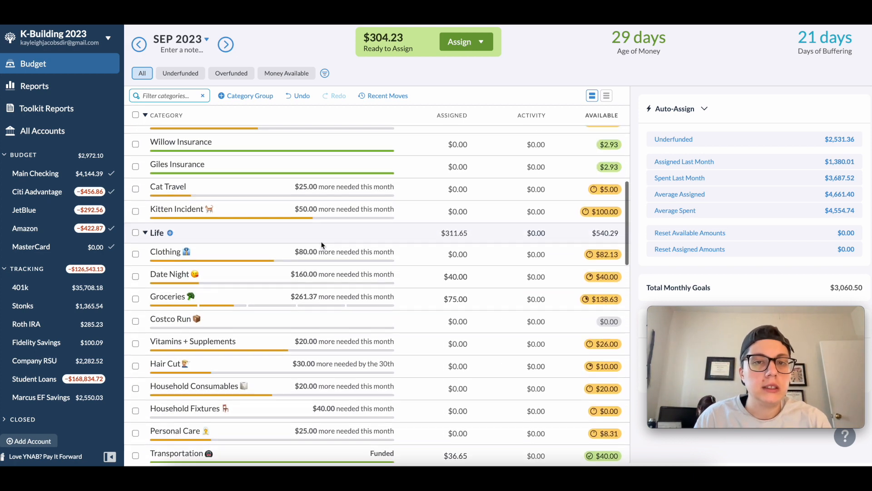
scroll(323, 239, up, 8)
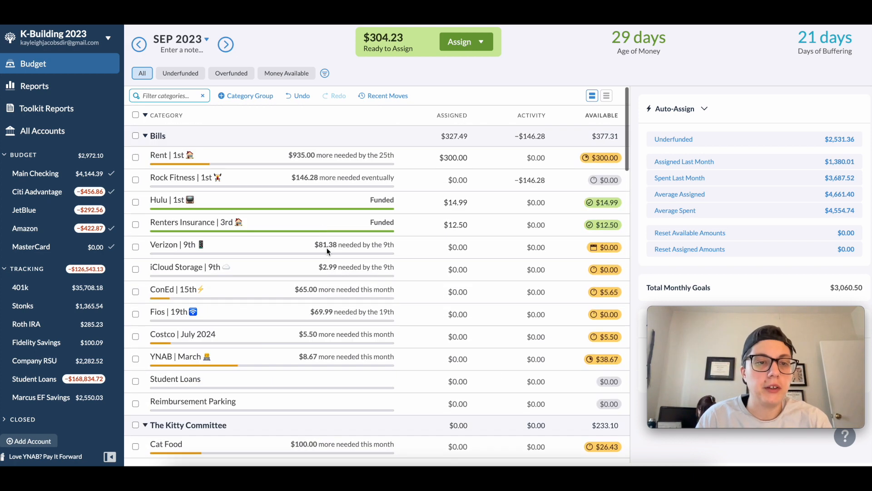
- Set the assigned amount of the Rent category in Bills to $400 and deselect it
click(452, 158)
text(400)
key(Return)
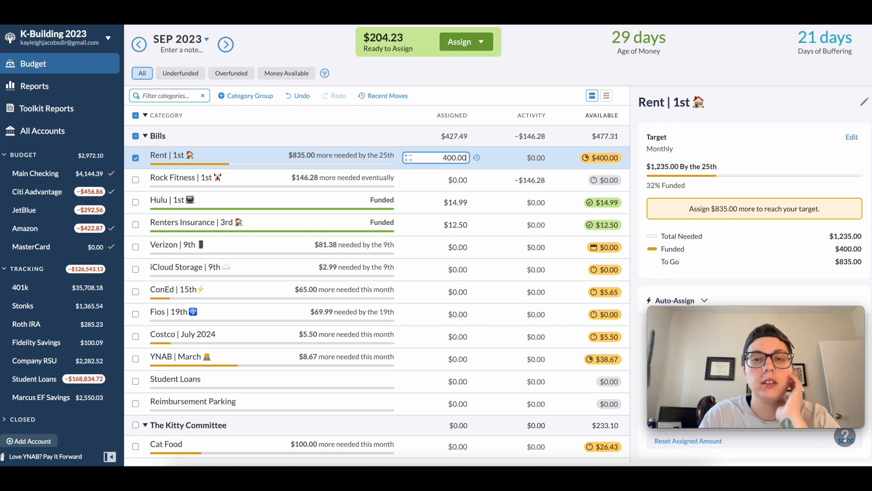
click(135, 158)
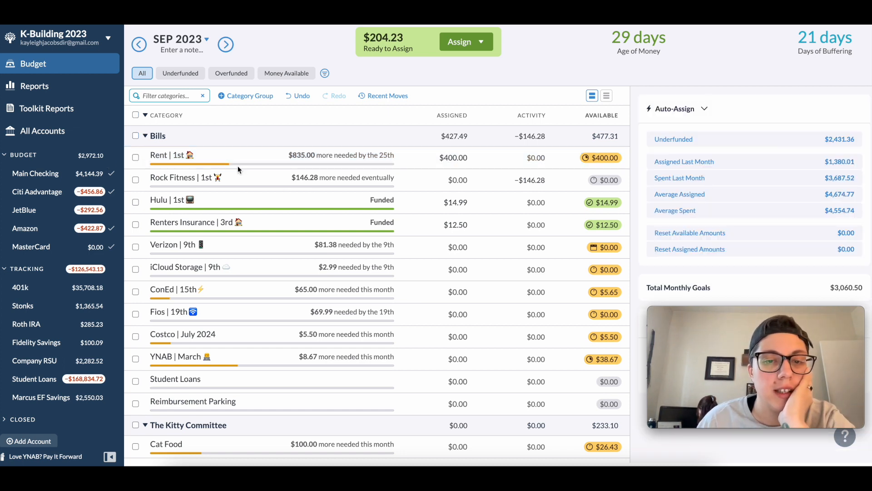
- Compare the assigned and available amounts in the Bills, The Kitty Committee and Life groups against their monthly targets
scroll(424, 237, down, 1)
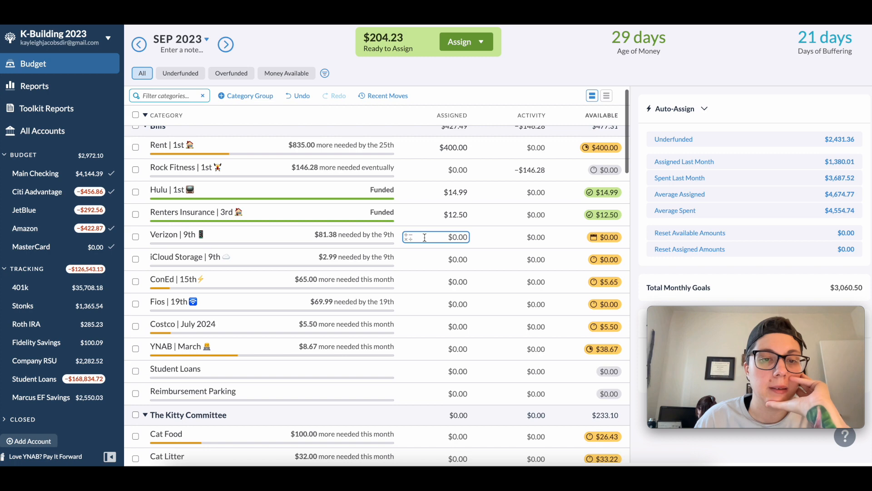
scroll(447, 269, down, 5)
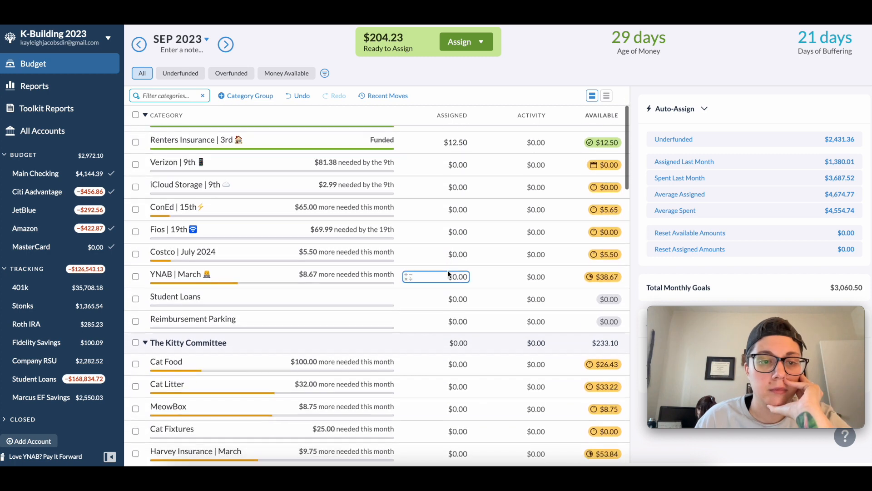
scroll(448, 269, down, 4)
scroll(448, 269, down, 1)
scroll(448, 270, down, 1)
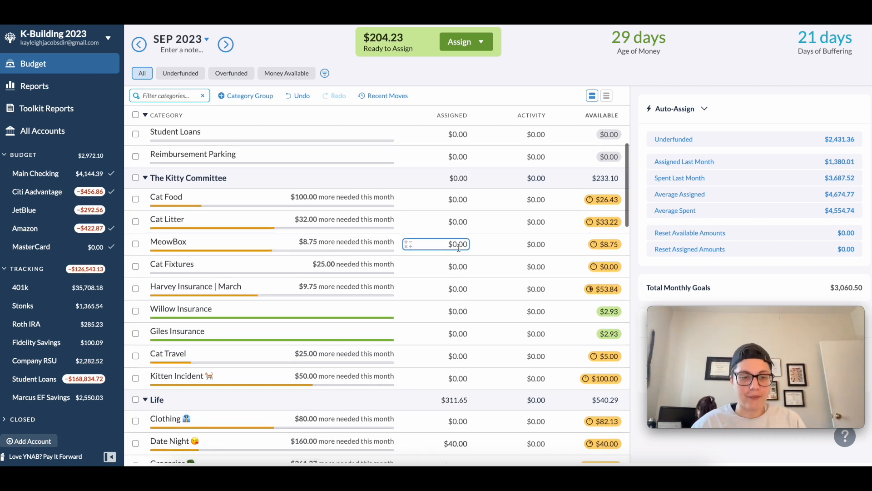
scroll(461, 257, down, 2)
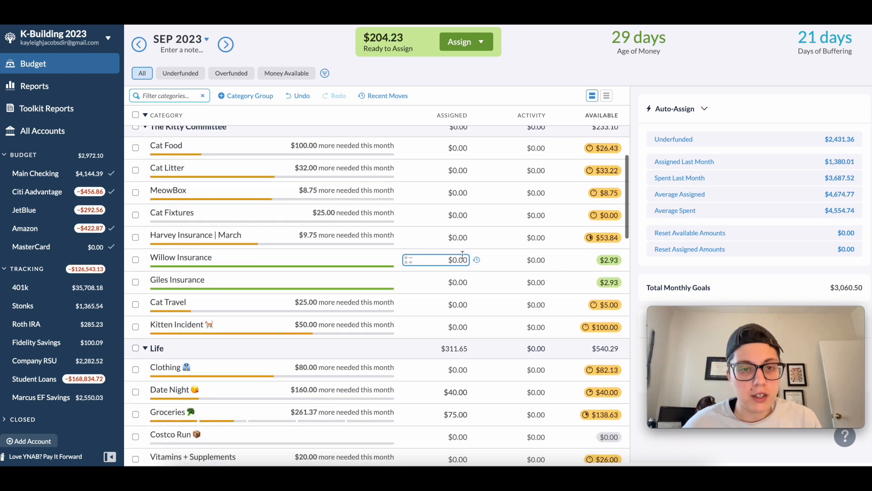
scroll(463, 257, up, 10)
scroll(463, 257, down, 5)
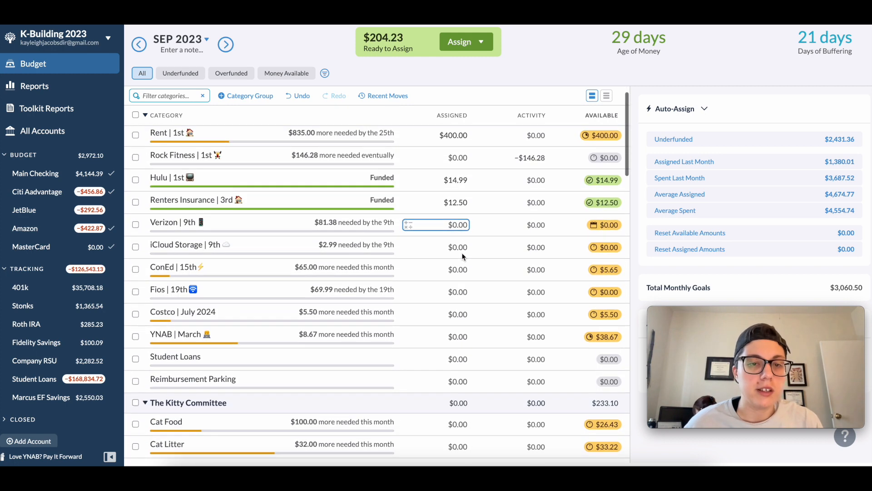
scroll(462, 253, down, 4)
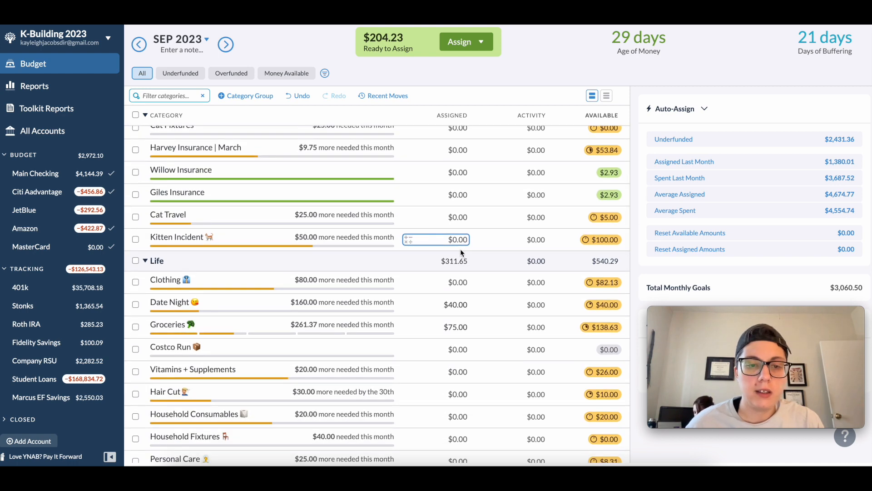
scroll(461, 251, up, 8)
scroll(460, 250, down, 8)
scroll(461, 250, down, 3)
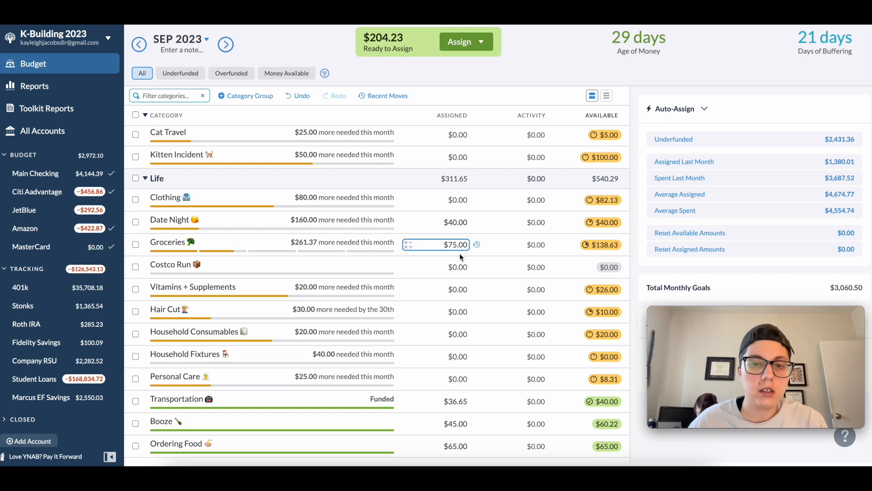
scroll(457, 256, up, 3)
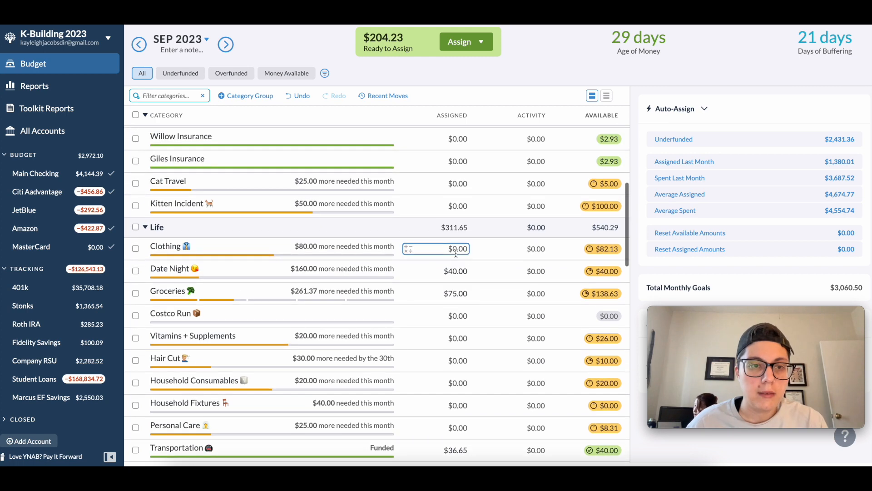
scroll(457, 256, down, 3)
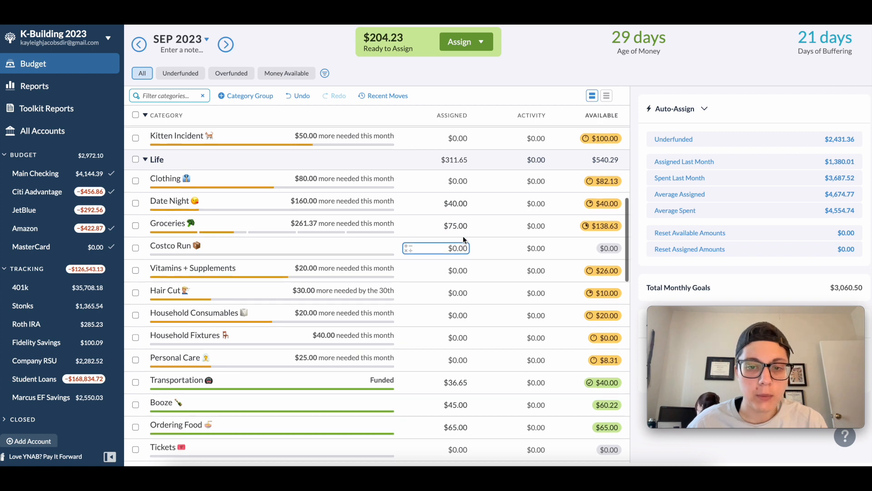
- Add $40 to the assigned amount of the Date Night category in the Life group and deselect it
click(468, 205)
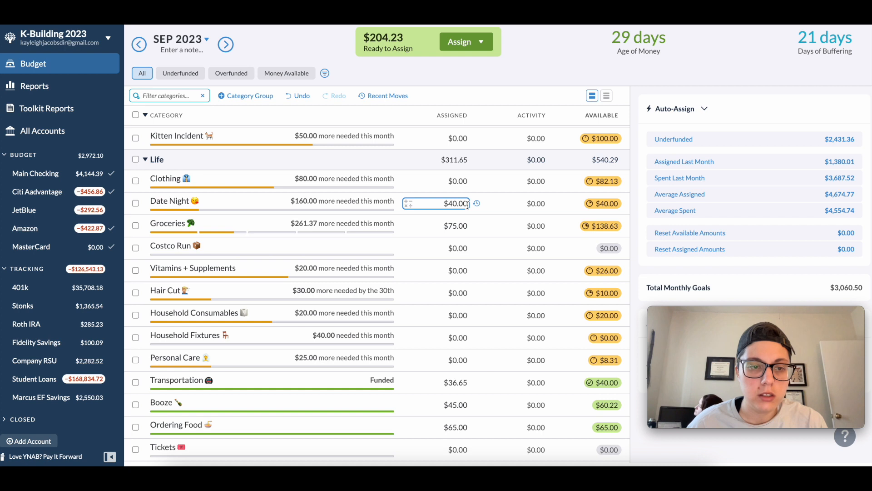
click(466, 205)
text(+40)
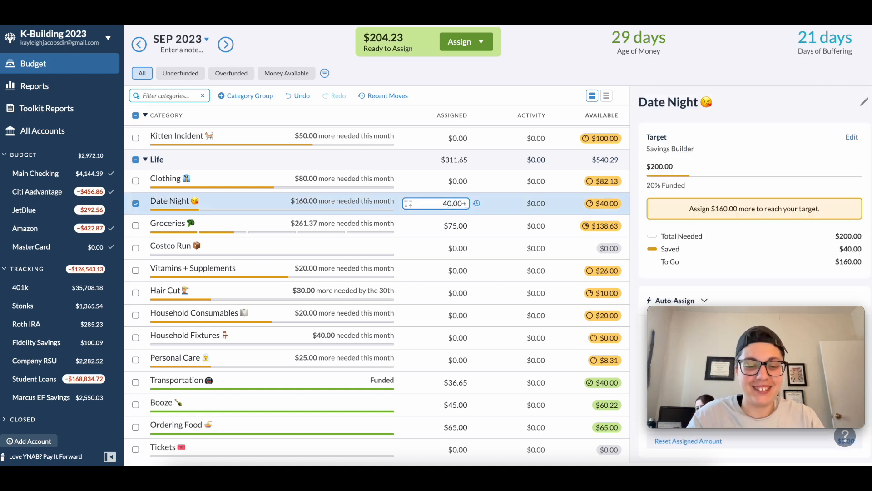
key(Return)
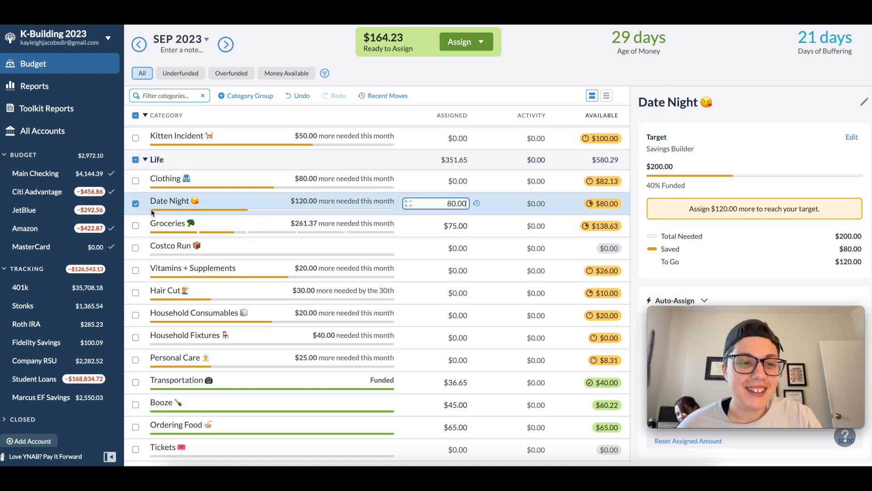
click(135, 204)
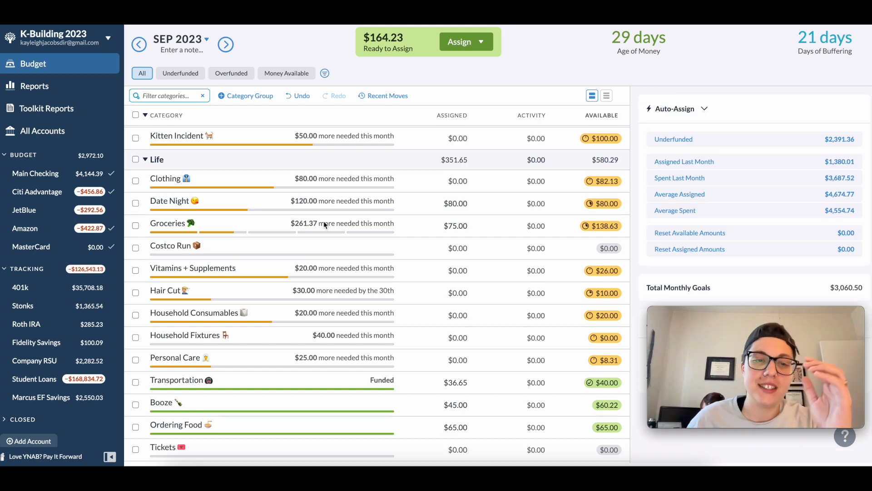
- Review the amounts still needed in The Kitty Committee and Bills groups, including the target of the Verizon category
scroll(385, 211, up, 6)
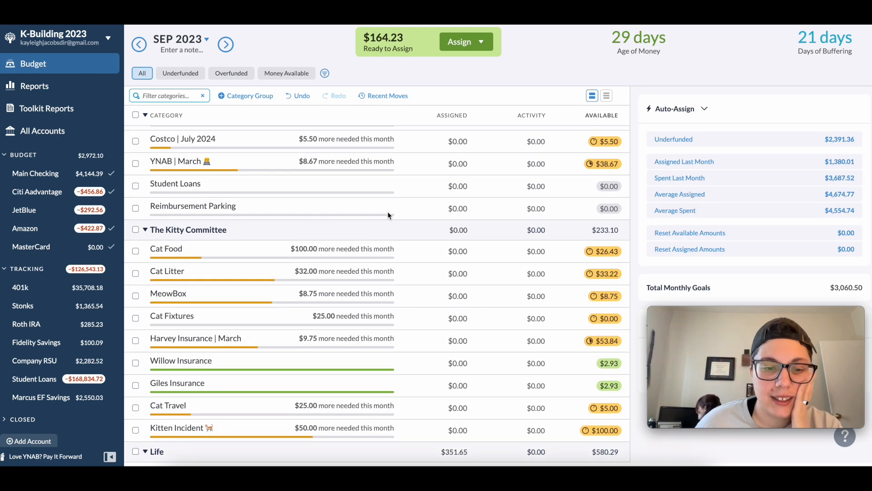
scroll(388, 211, down, 2)
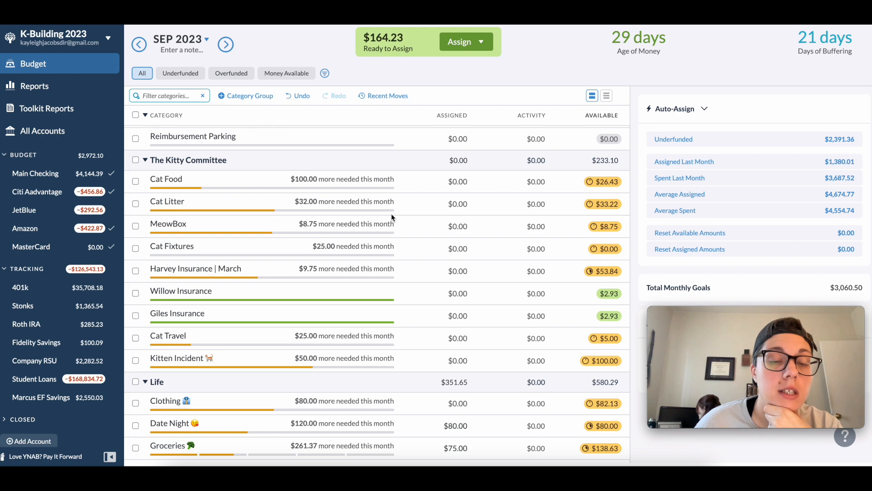
click(390, 223)
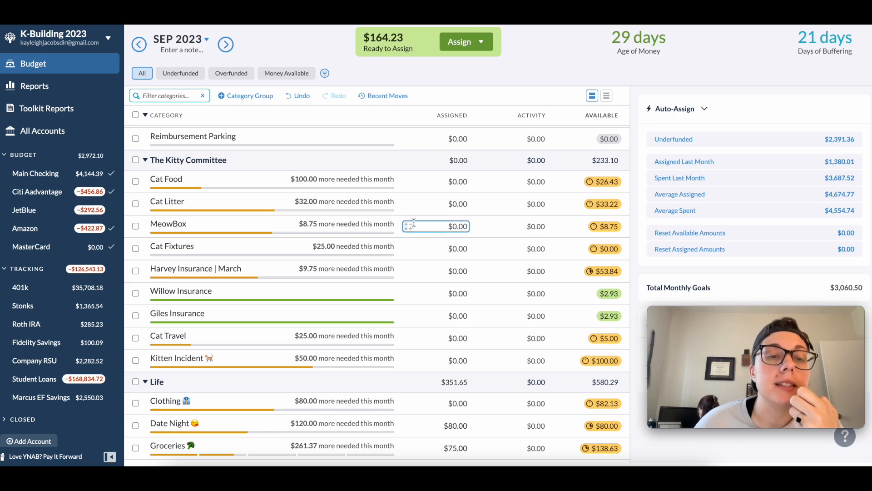
scroll(414, 223, up, 1)
scroll(413, 222, up, 5)
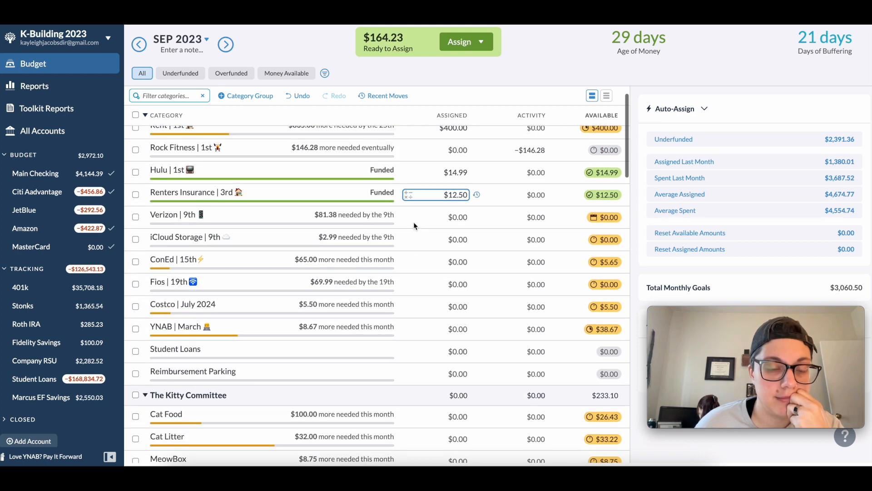
click(464, 219)
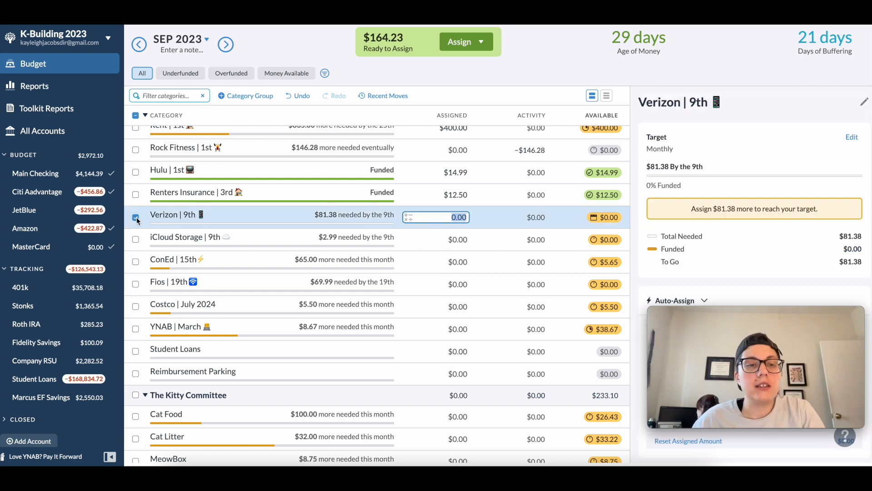
click(398, 225)
- Add $100 to the assigned amount of the Rent category in the Bills group and deselect it
scroll(397, 225, up, 1)
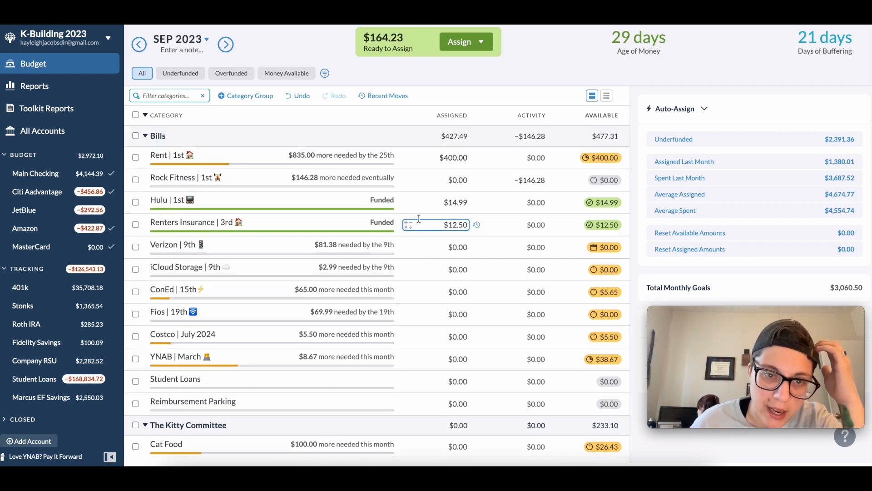
click(465, 157)
text(+100)
key(Return)
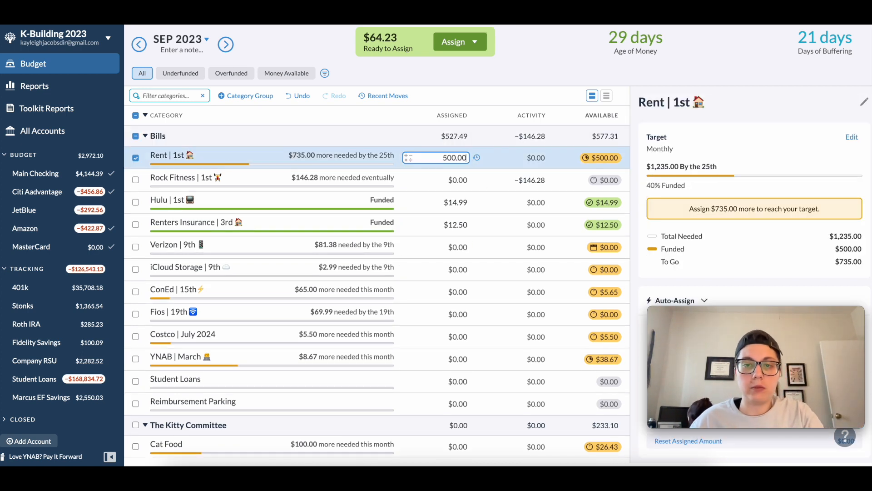
click(136, 158)
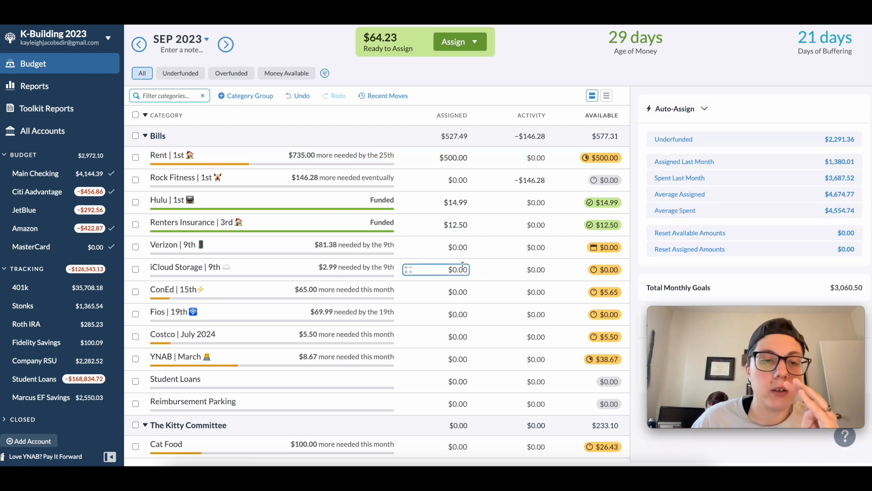
- Select the iCloud Storage, Costco and YNAB categories in Bills together with MeowBox and Harvey Insurance in The Kitty Committee
scroll(481, 268, down, 1)
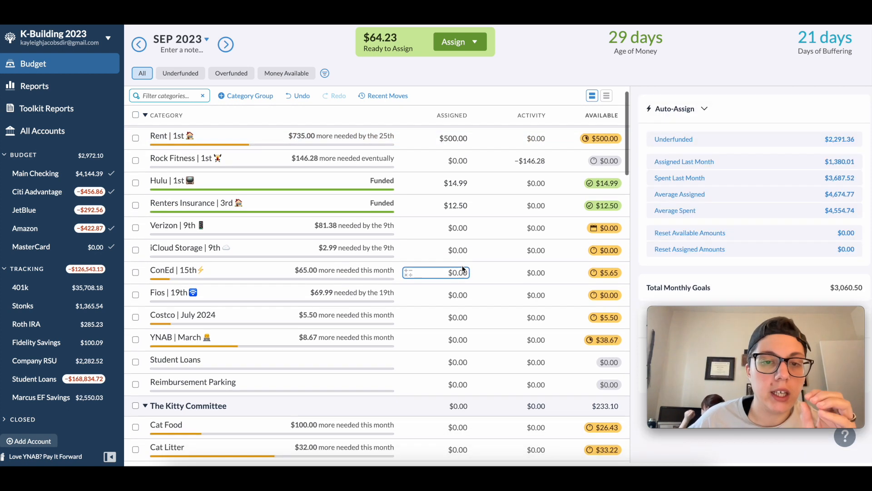
click(136, 251)
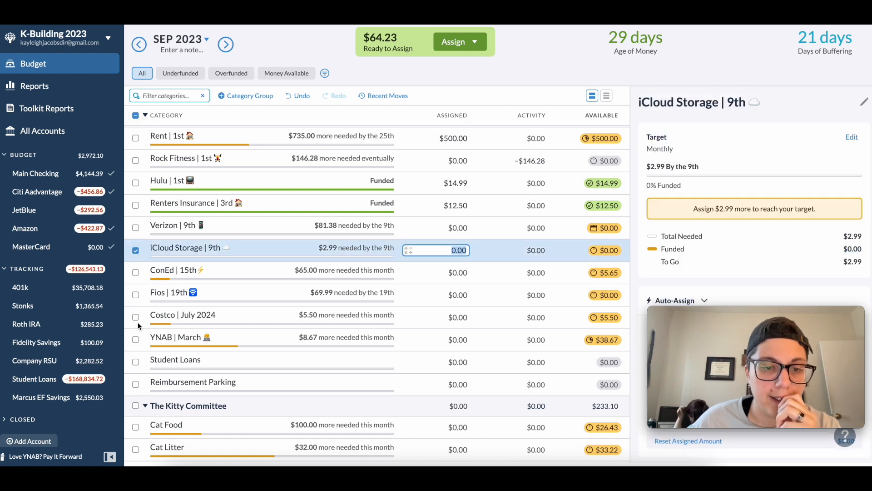
click(136, 319)
click(134, 340)
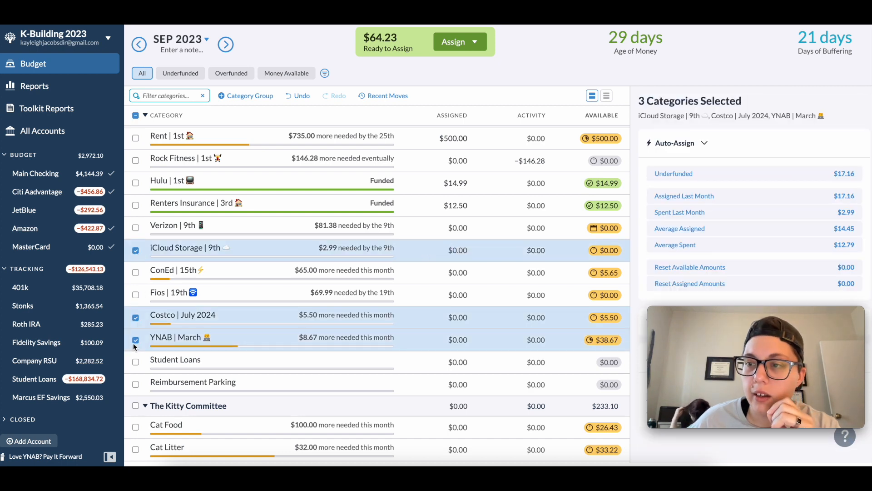
scroll(278, 310, down, 3)
scroll(281, 311, down, 1)
click(135, 284)
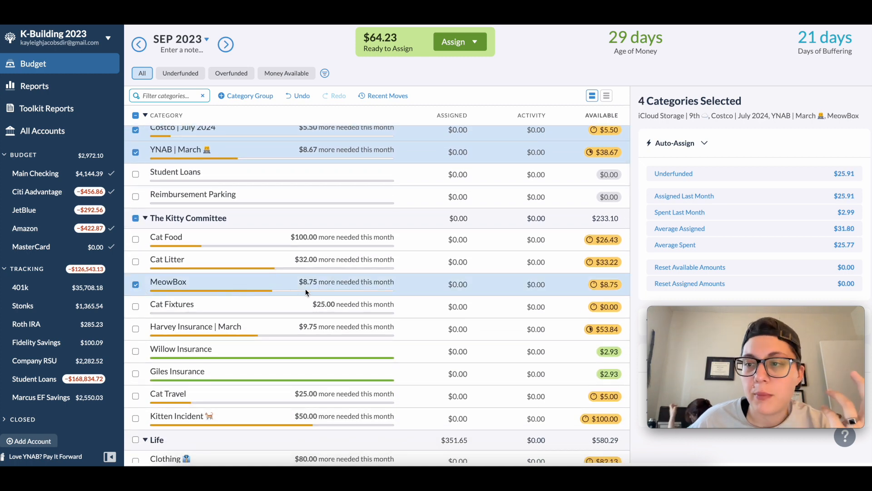
scroll(304, 290, down, 1)
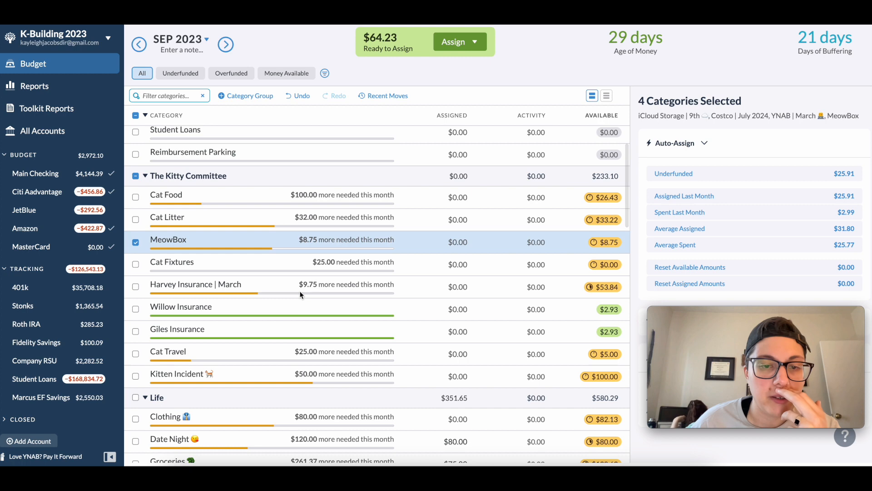
click(136, 287)
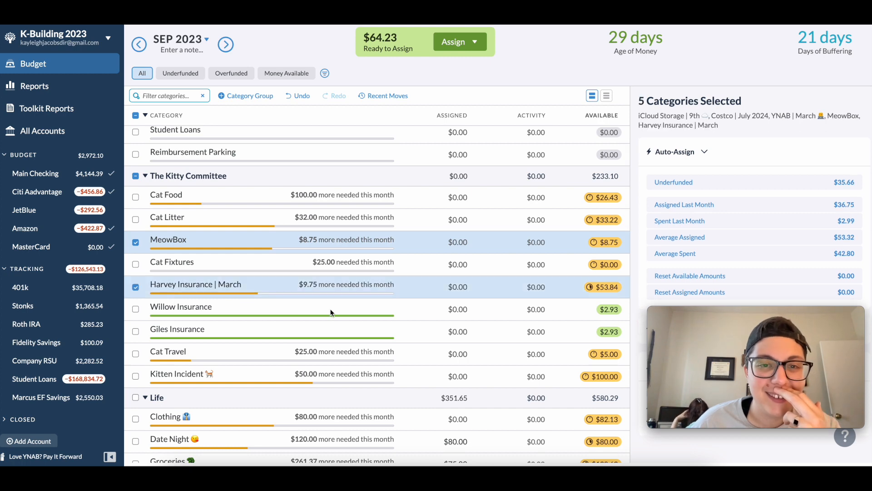
- Add the TSA Precheck and Passport Renewal categories in the Vacation group to the selection
scroll(331, 311, down, 4)
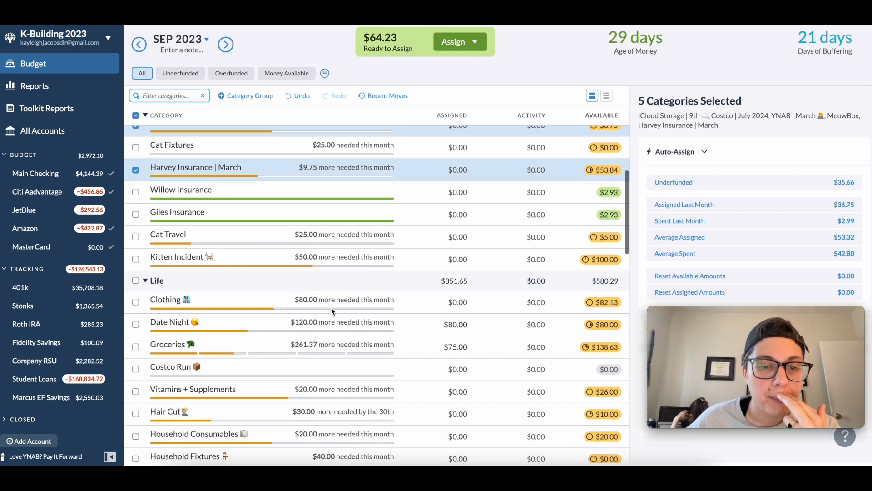
scroll(331, 307, down, 4)
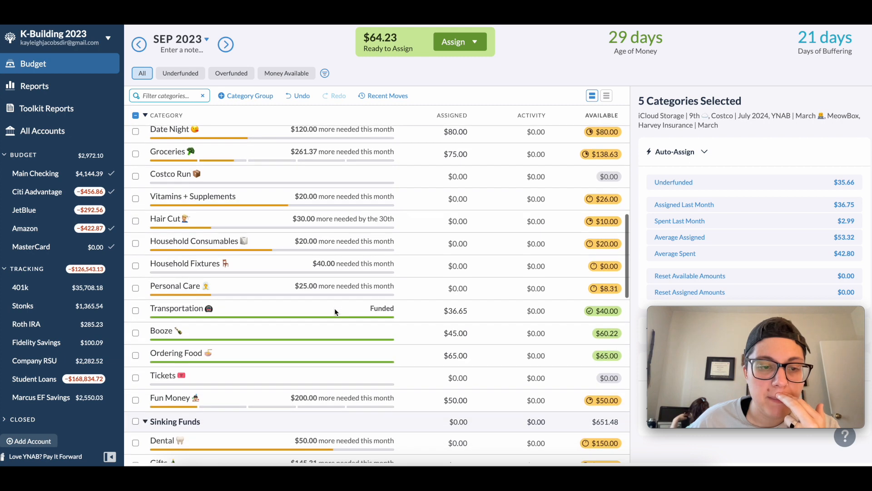
scroll(335, 312, down, 6)
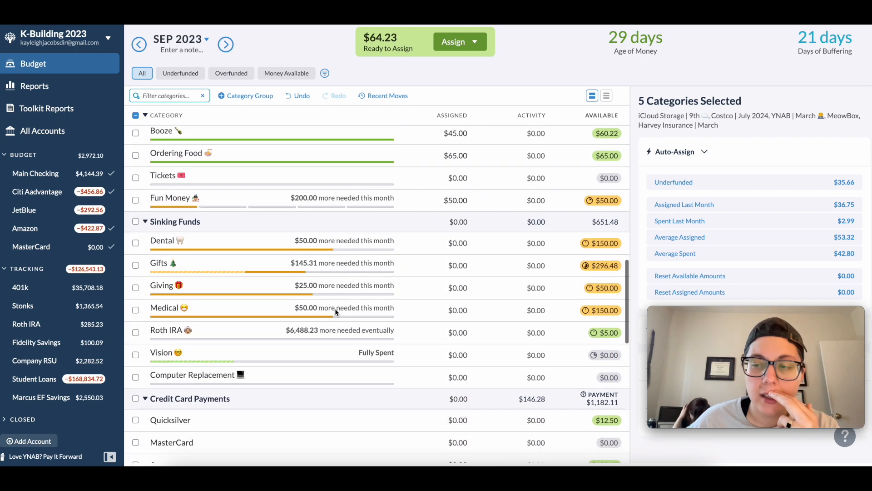
scroll(335, 312, down, 3)
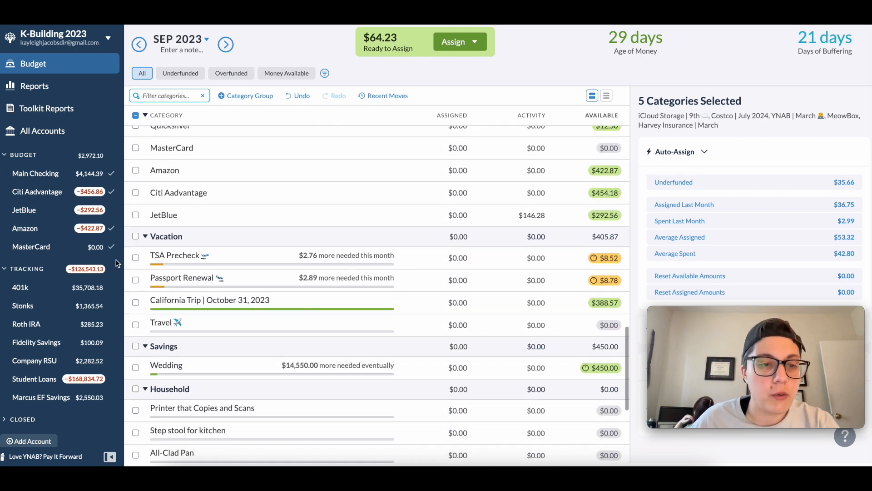
click(136, 259)
click(136, 281)
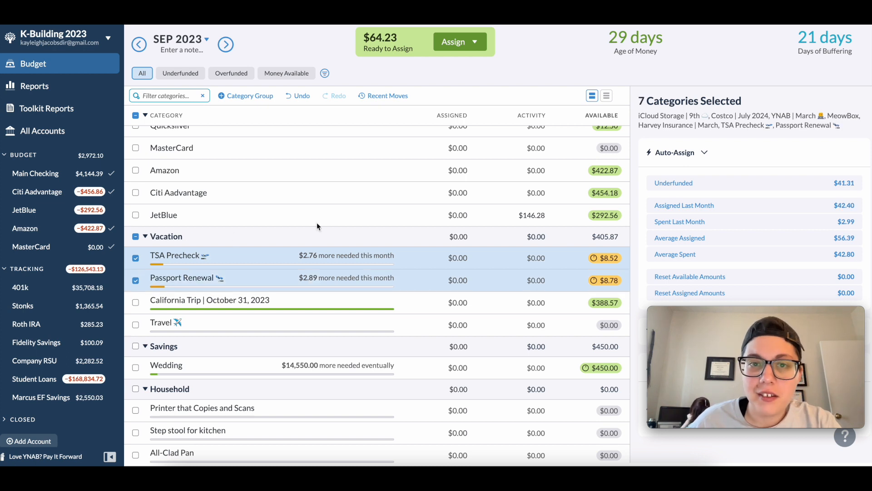
- Add Vitamins + Supplements in Life to the selection, auto-assign the underfunded amounts to all selected categories and clear the selection
scroll(317, 226, up, 4)
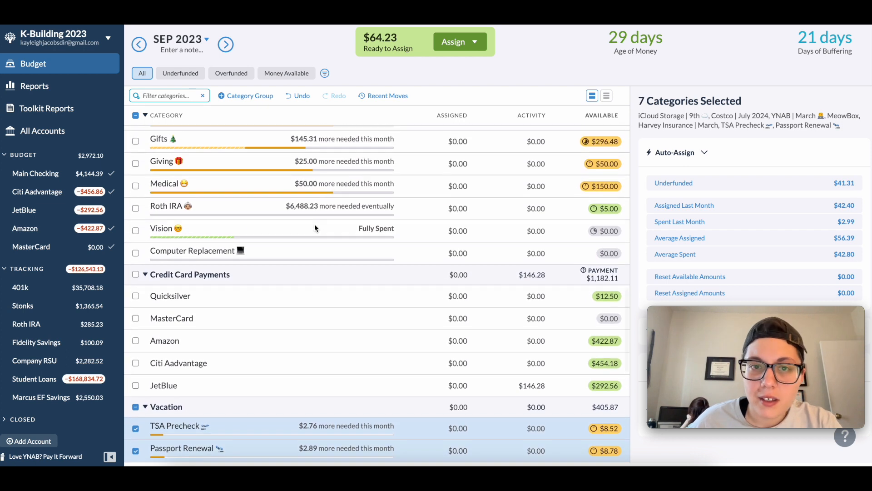
scroll(314, 225, up, 6)
scroll(314, 224, up, 3)
click(135, 233)
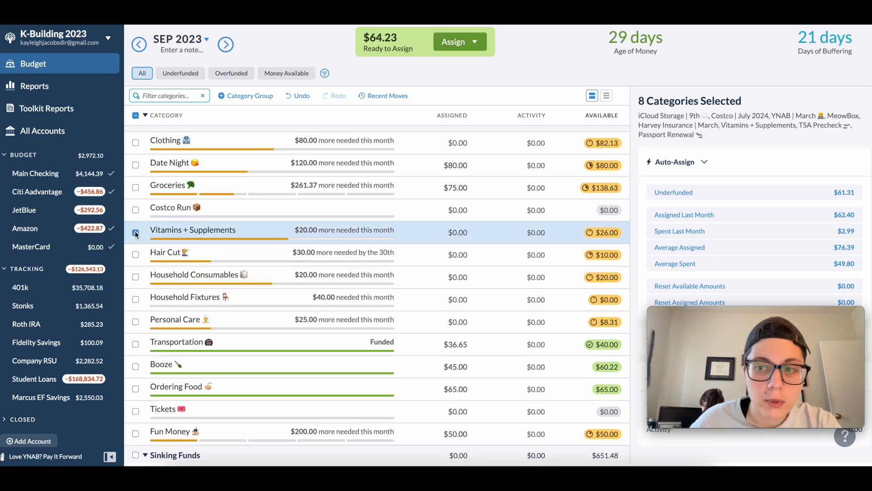
click(682, 192)
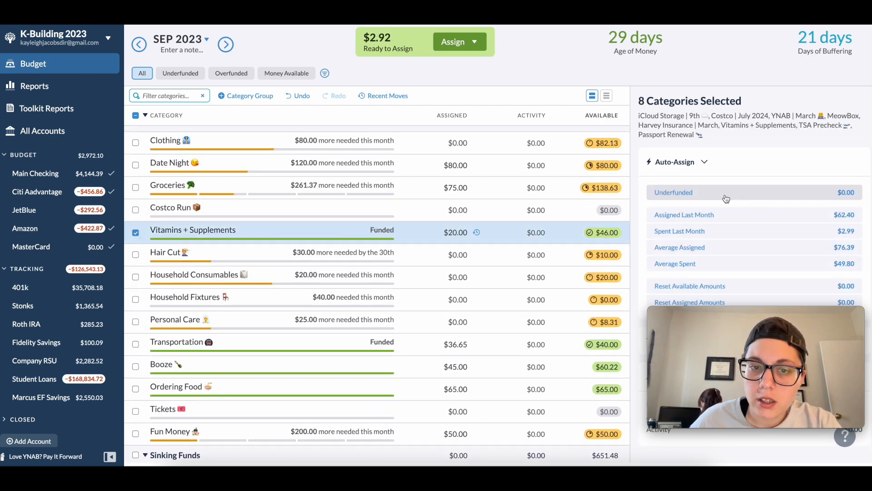
scroll(657, 177, down, 1)
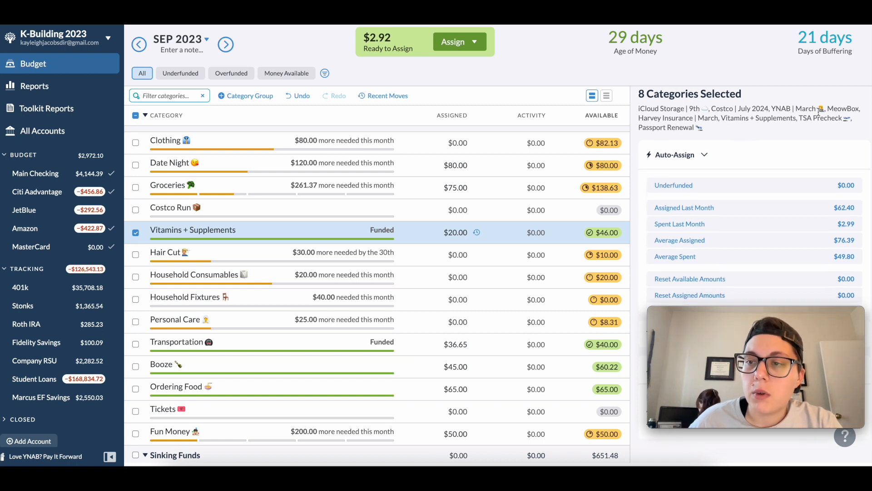
scroll(772, 112, down, 1)
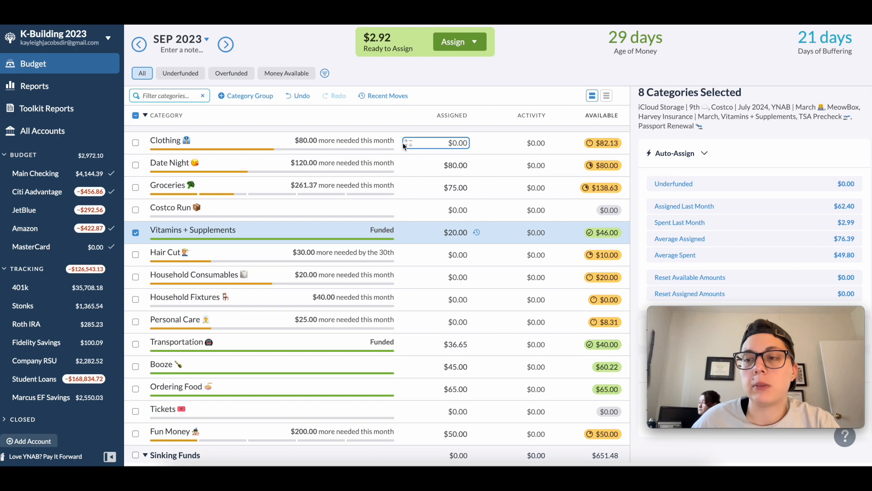
click(136, 117)
- Add the remaining $2.92 to the assigned amount of the Groceries category in the Life group and deselect it
scroll(318, 209, up, 10)
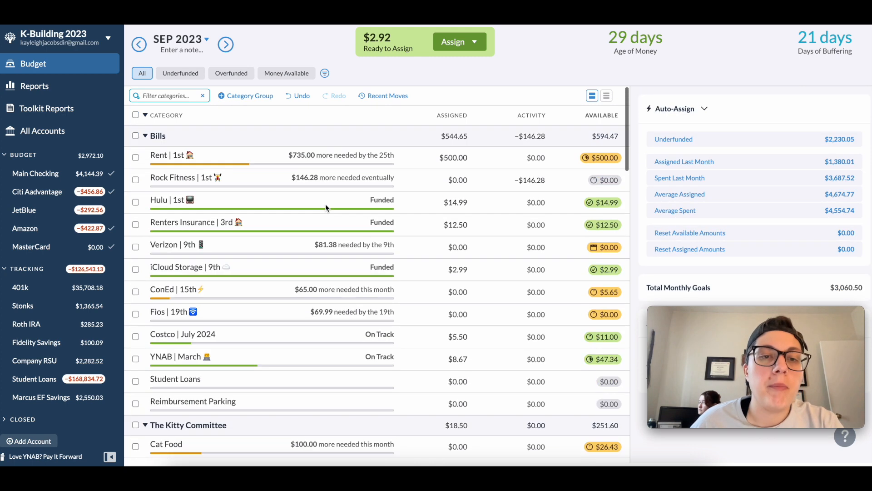
scroll(399, 242, down, 10)
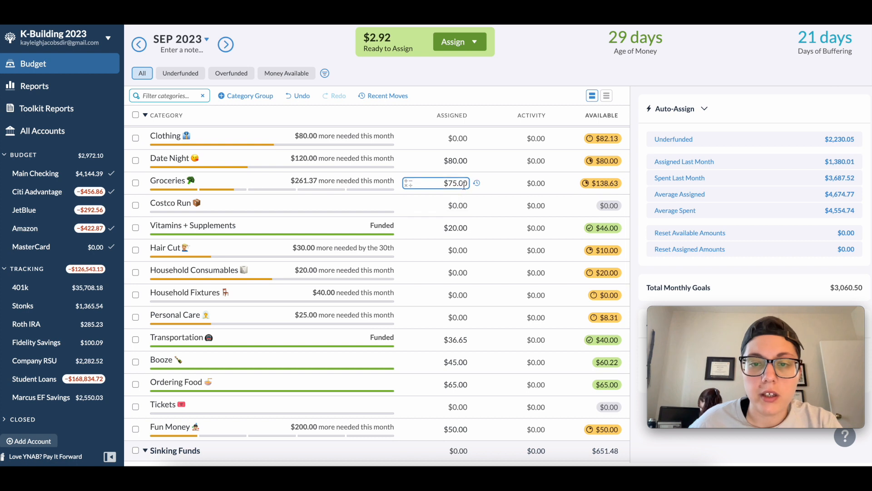
click(463, 184)
click(464, 184)
text(+2.92)
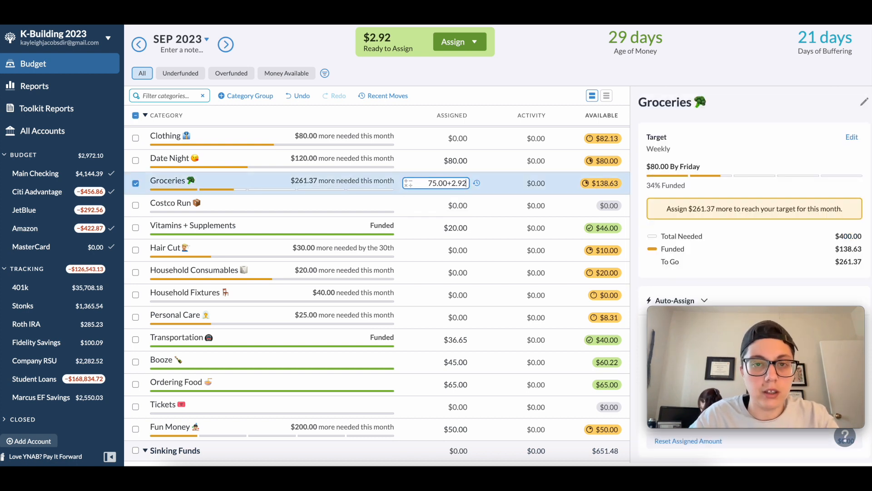
key(Return)
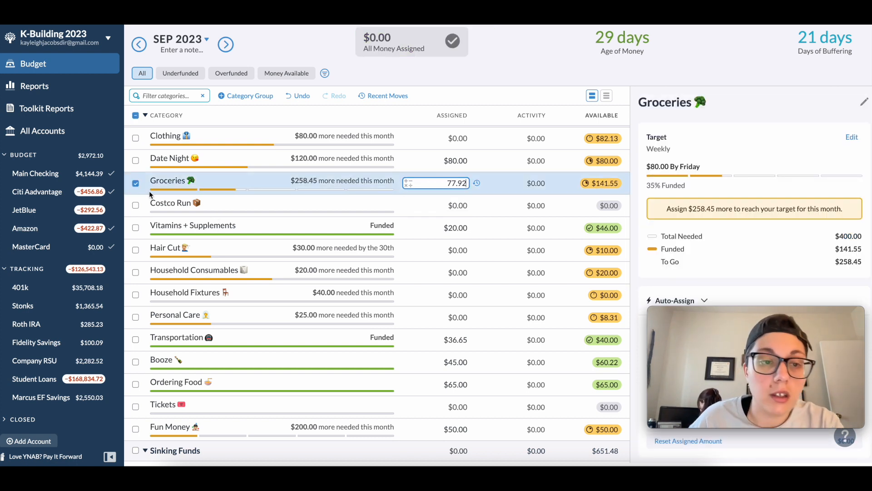
click(136, 184)
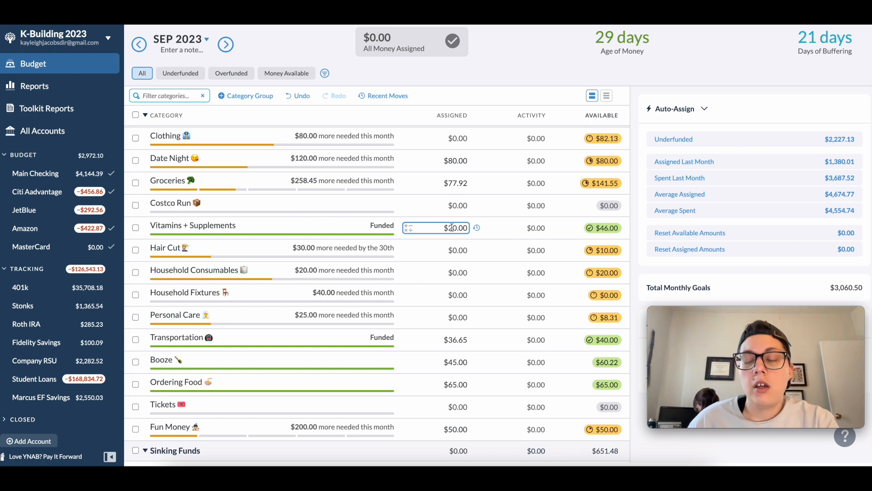
- Switch from K-Building 2023 to the Party City budget and open its 360 Checking account
scroll(455, 227, up, 10)
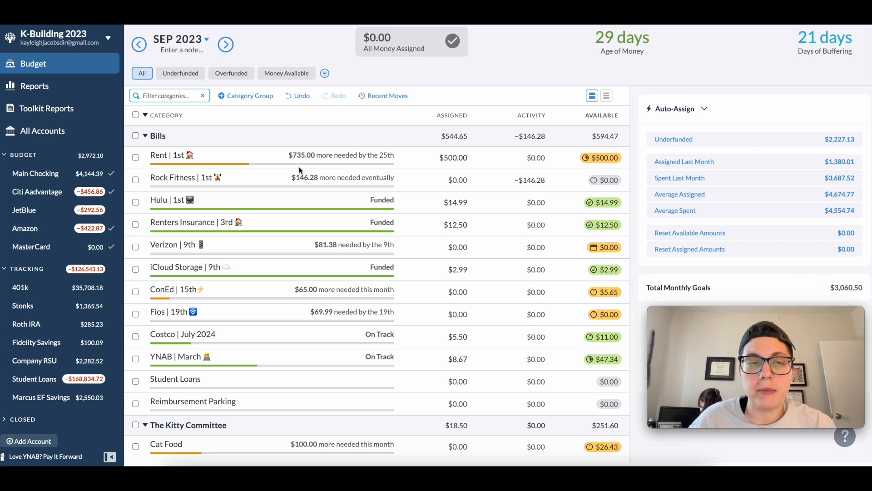
click(107, 40)
mouse_move(82, 79)
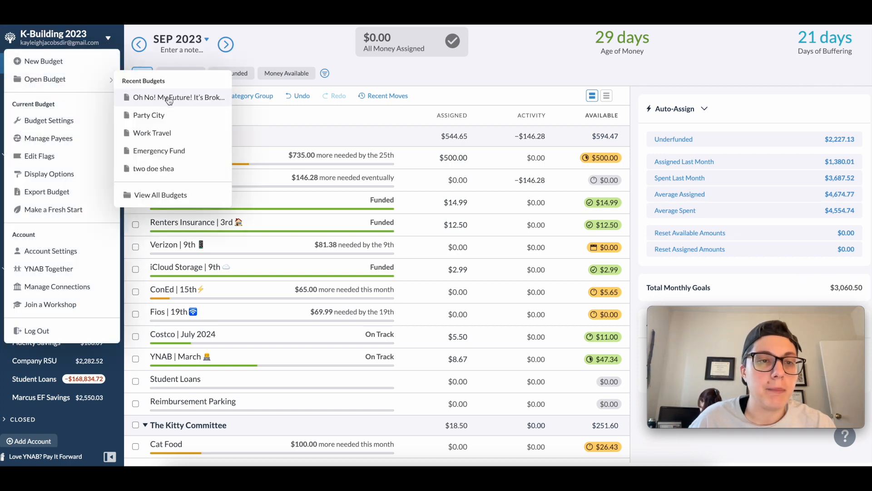
click(161, 114)
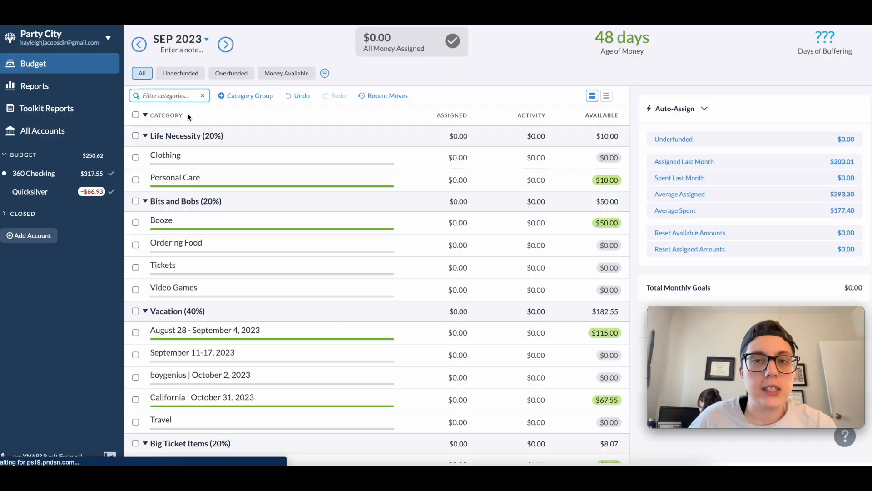
click(52, 175)
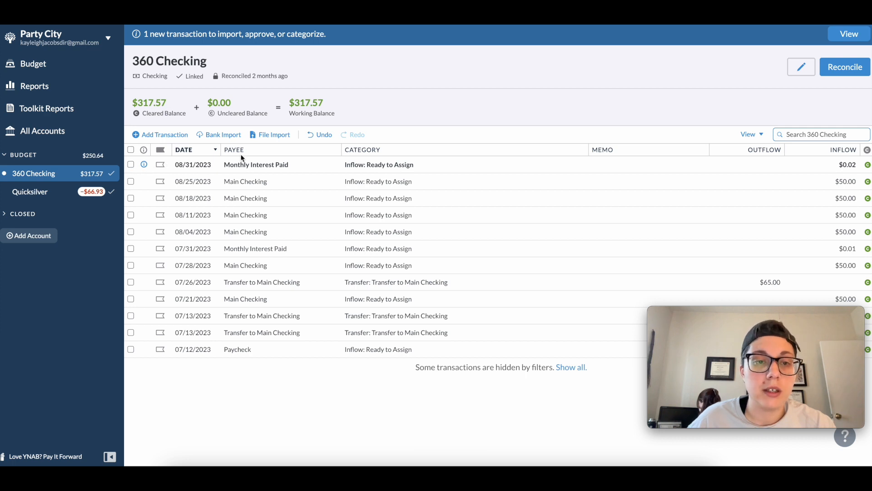
- Add a 09/01/2023 transaction from payee Main Checking, categorized as Inflow: Ready to Assign, with a $50 inflow, and save it
click(158, 135)
key(Tab)
text(main)
key(Tab)
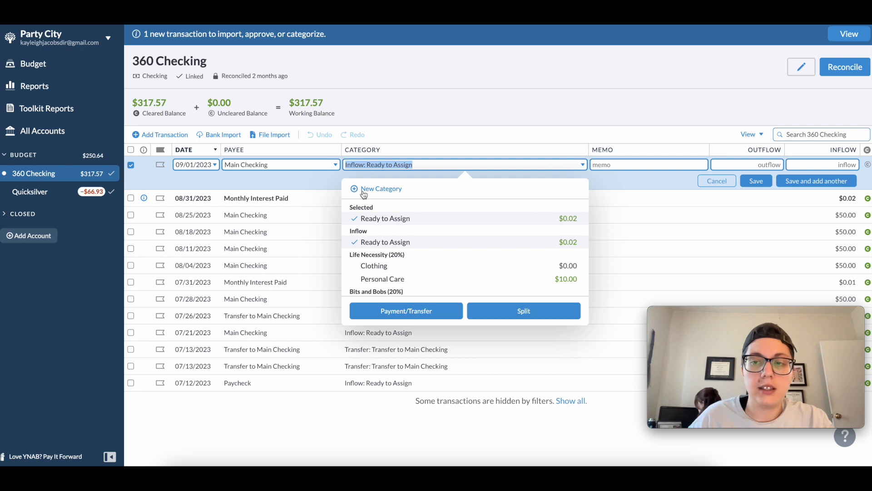
key(Tab)
key(Tab)
key(Tab)
text(50)
click(756, 181)
- Approve the 08/31/2023 Monthly Interest Paid transaction in 360 Checking and leave it deselected
right_click(250, 180)
click(250, 247)
click(131, 158)
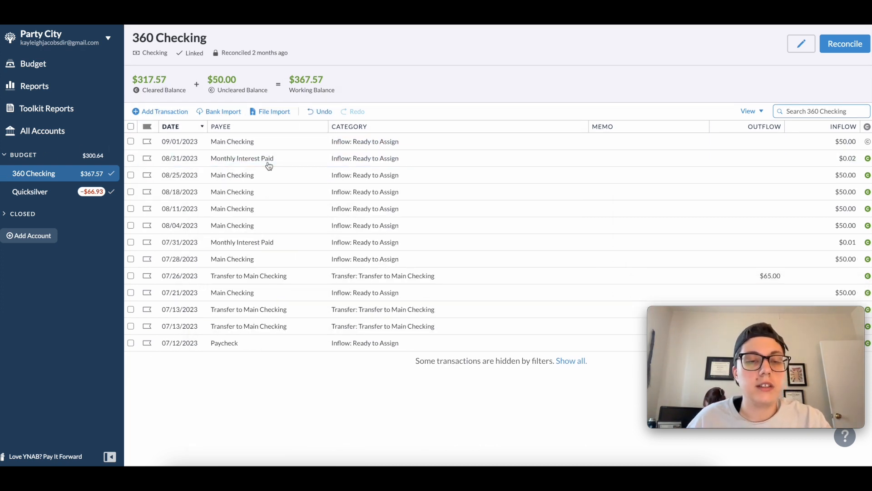
right_click(257, 164)
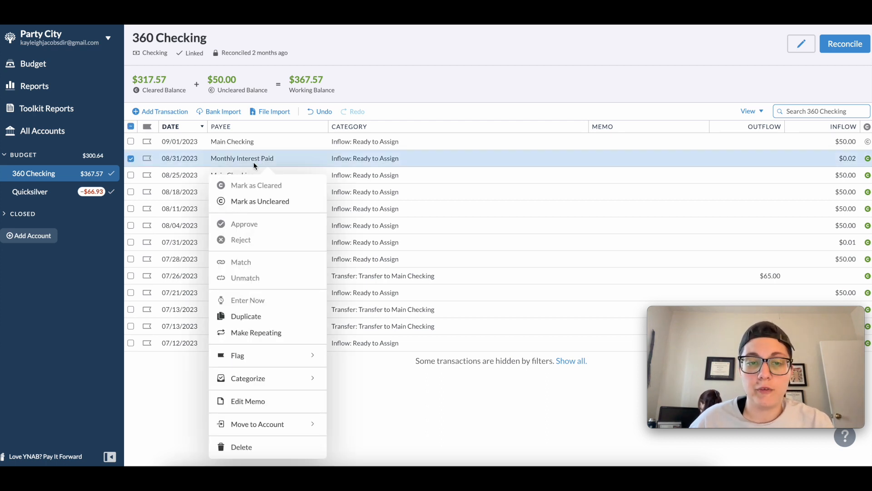
click(132, 158)
click(132, 159)
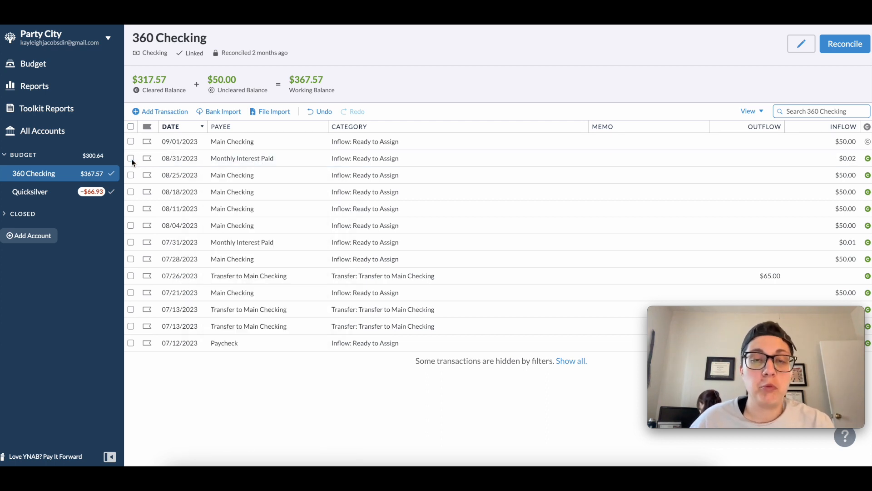
- Return to the September 2023 budget, assign $1.93 to the New Computer category in Big Ticket Items and deselect it
click(49, 68)
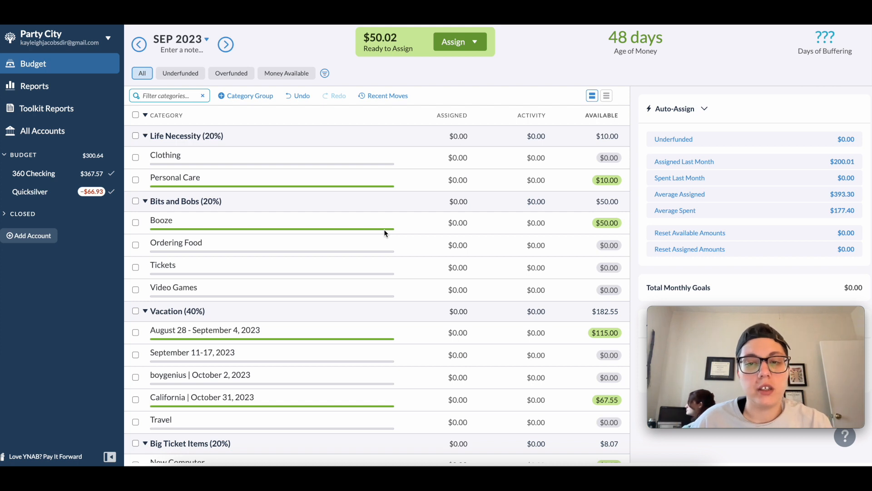
click(397, 227)
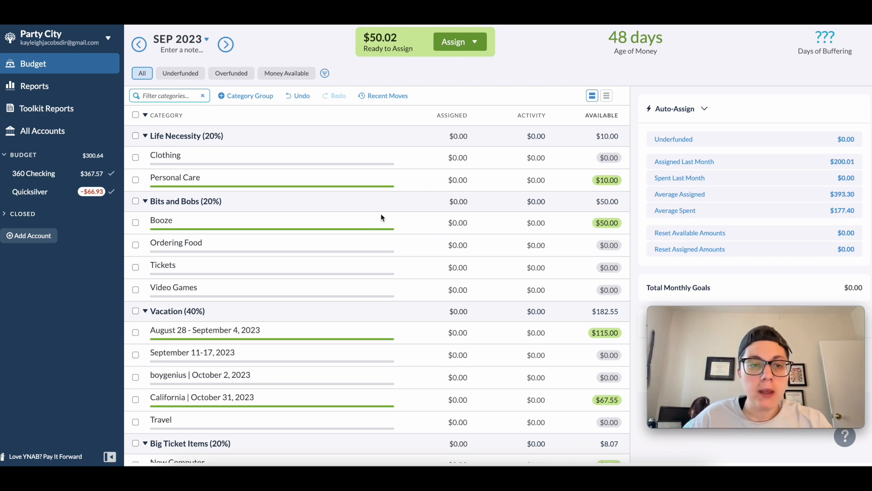
scroll(369, 221, down, 3)
scroll(370, 220, down, 1)
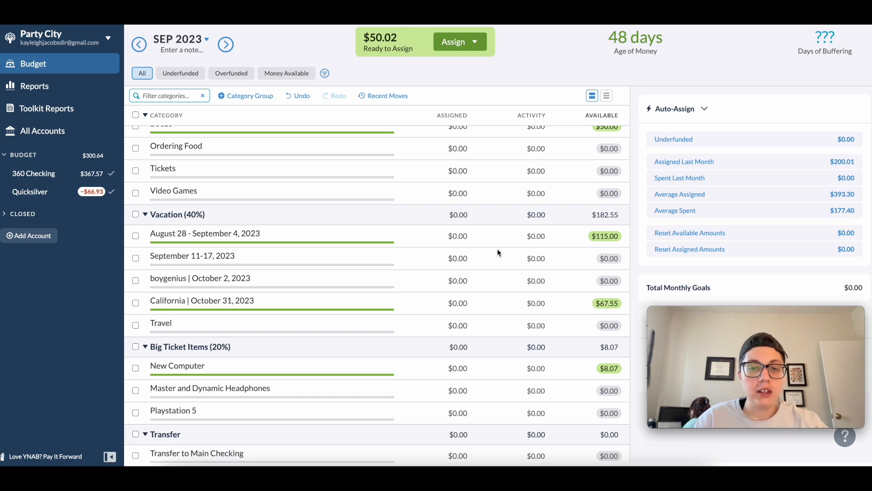
scroll(476, 258, down, 1)
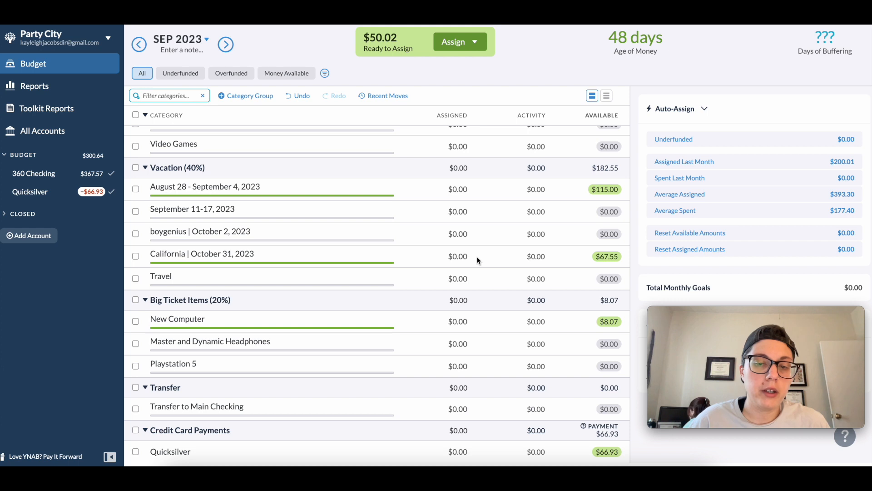
click(468, 321)
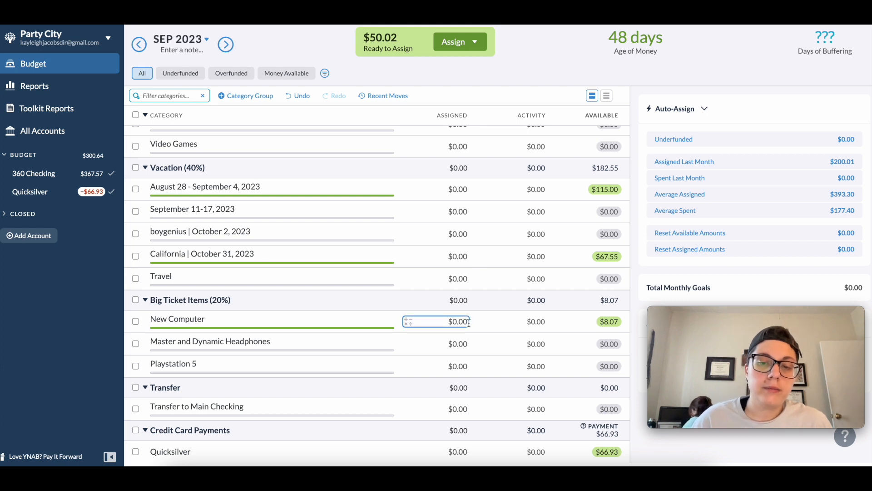
text(+1)
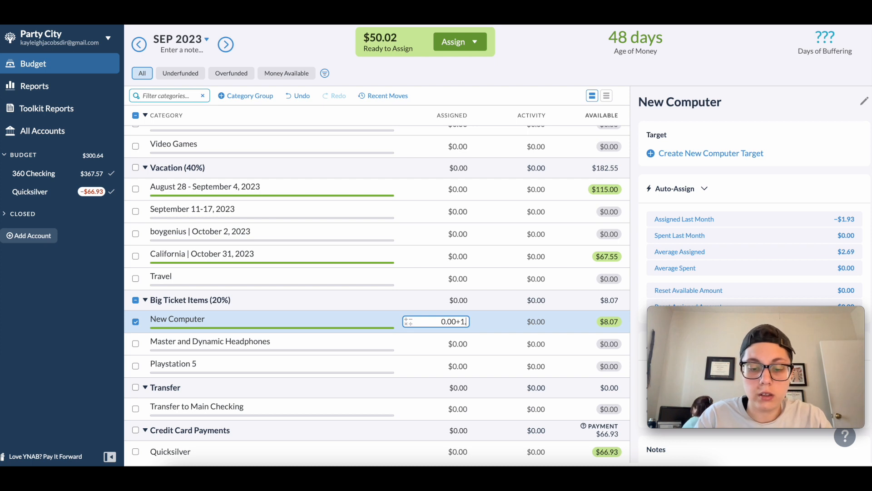
text(.97)
key(BackSpace)
text(3)
key(Return)
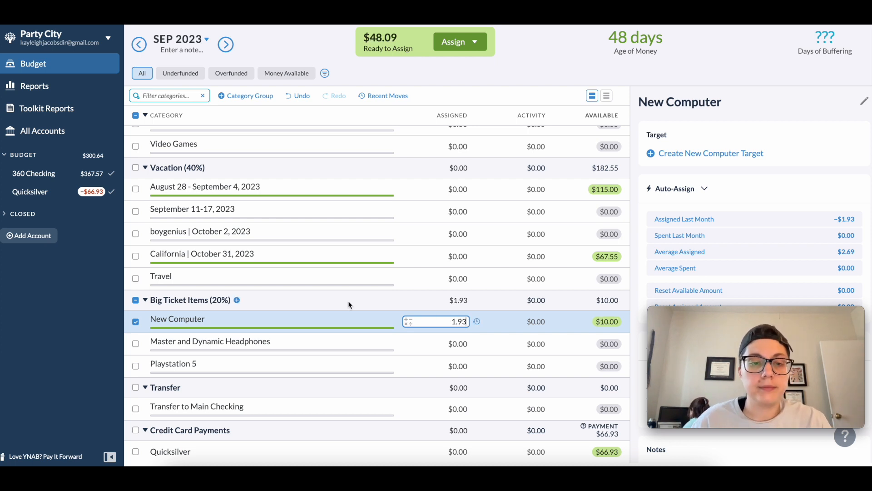
click(136, 321)
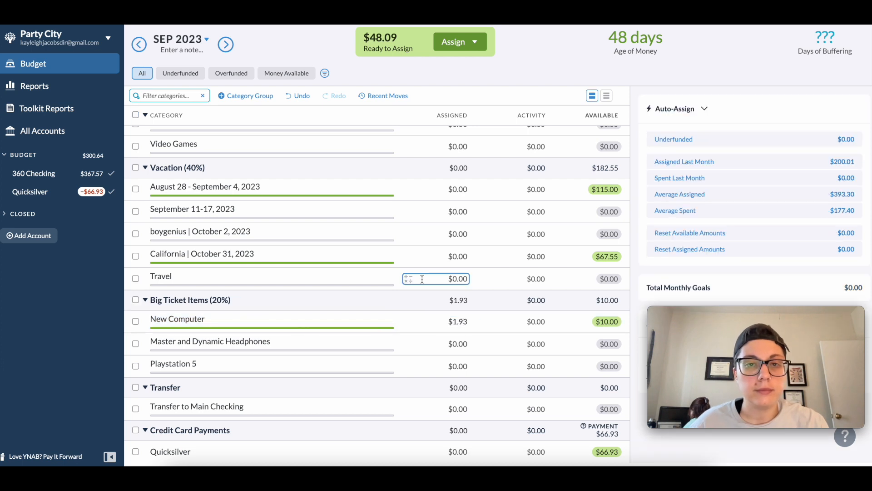
scroll(422, 279, up, 1)
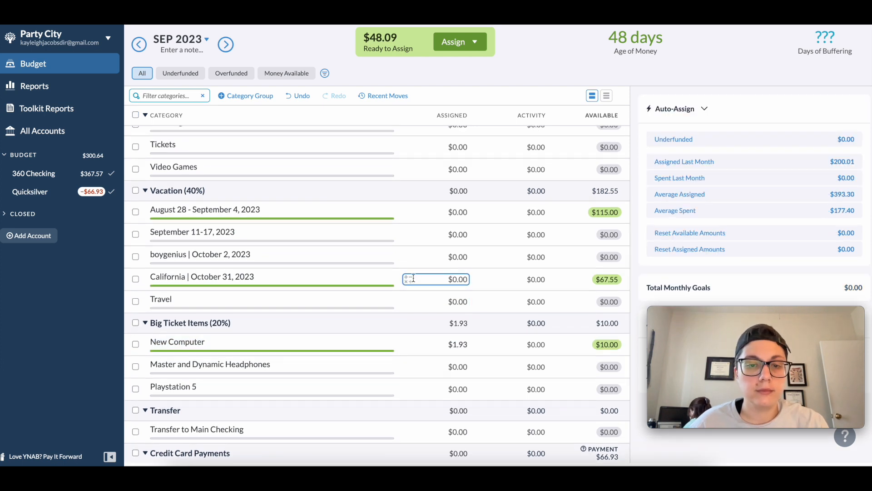
click(462, 235)
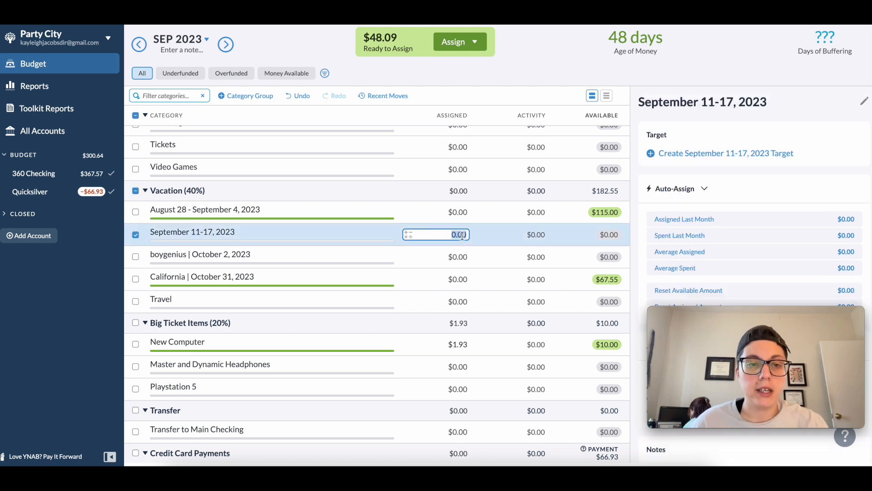
click(135, 235)
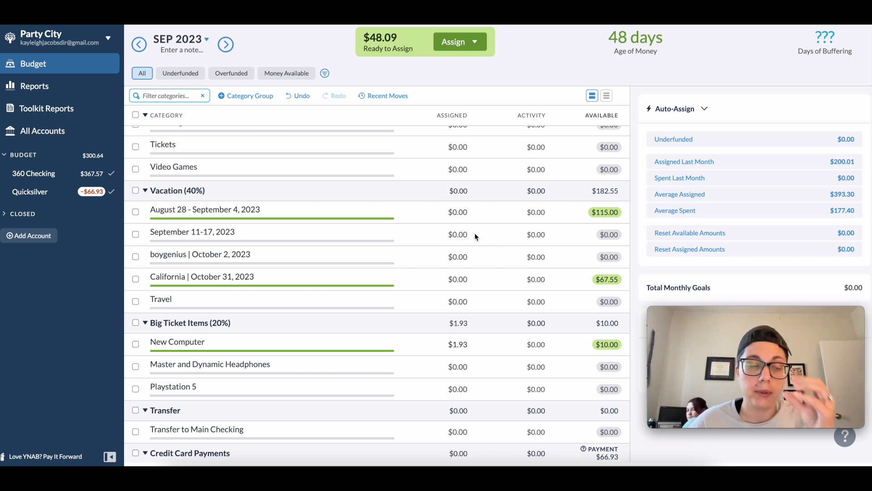
- Assign the remaining $48.09 to the August 28 - September 4, 2023 category in the Vacation group and deselect it
click(468, 212)
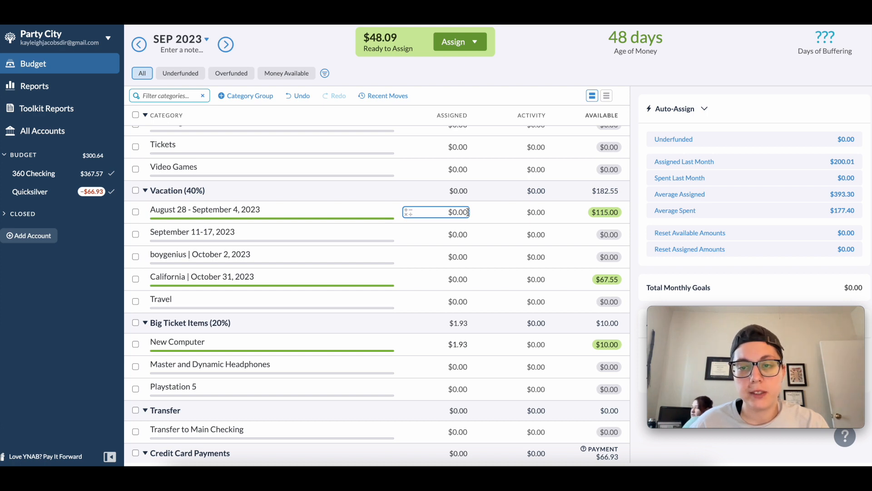
click(467, 212)
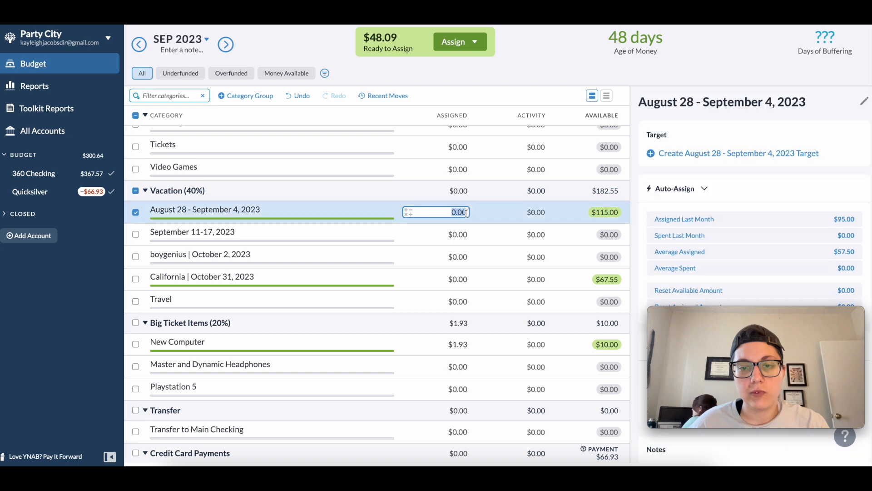
text(+)
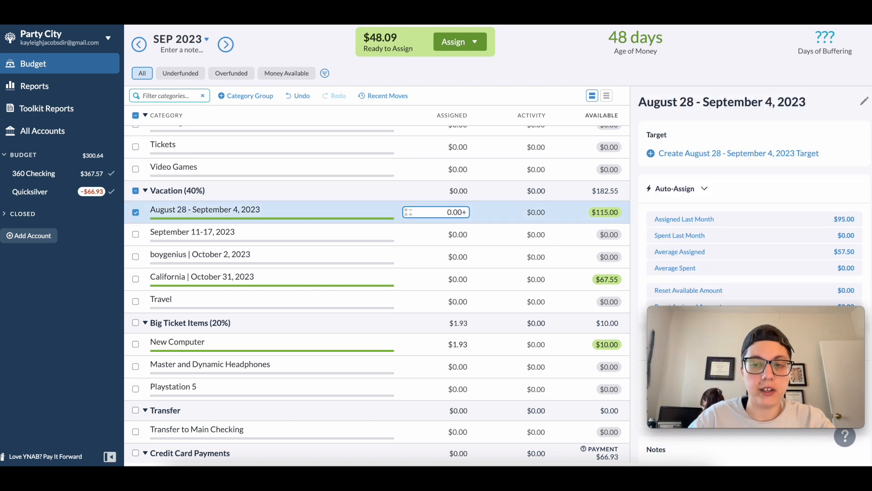
text(48.09)
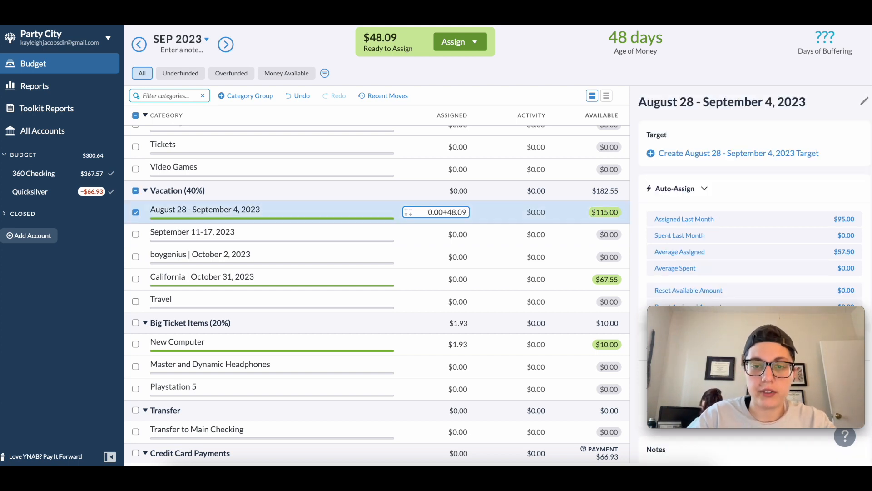
key(Return)
click(136, 212)
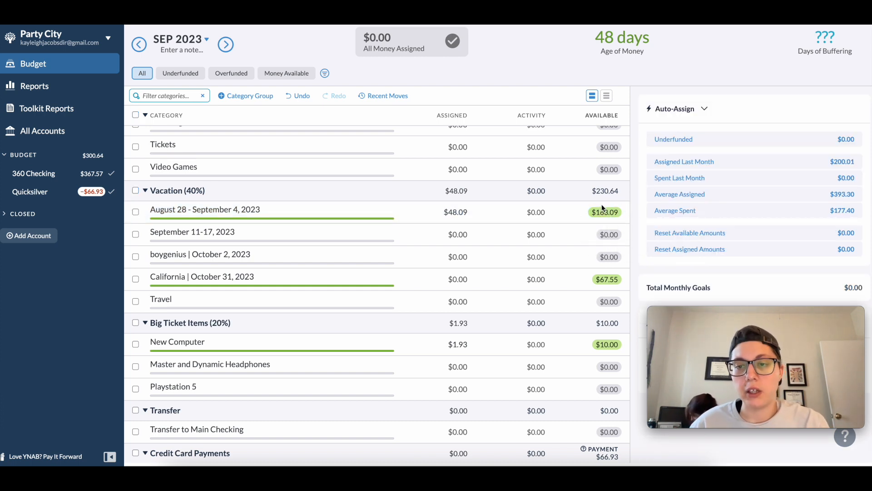
- Switch from the Party City budget to the budget that holds the student loan categories
scroll(603, 209, up, 1)
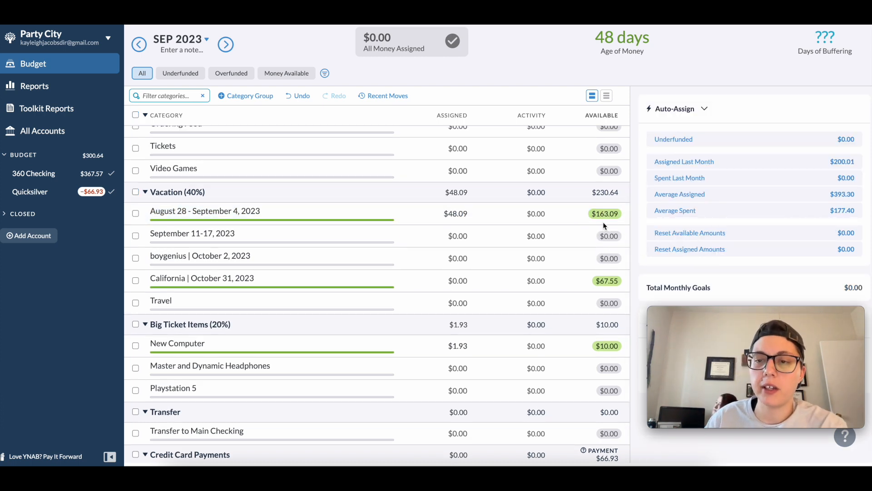
scroll(332, 220, up, 3)
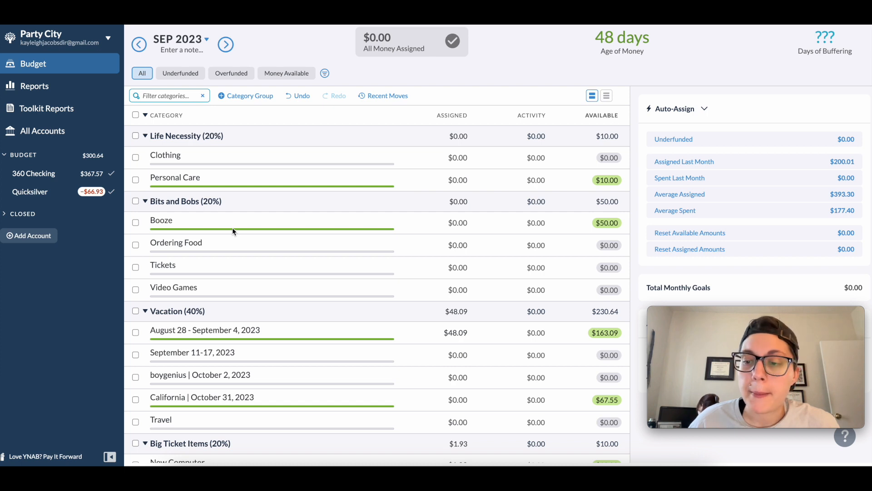
click(107, 46)
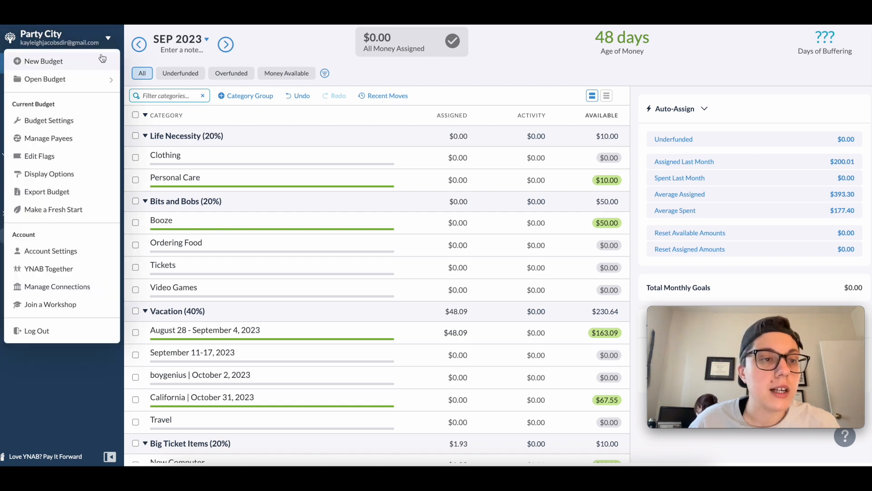
mouse_move(77, 84)
click(156, 115)
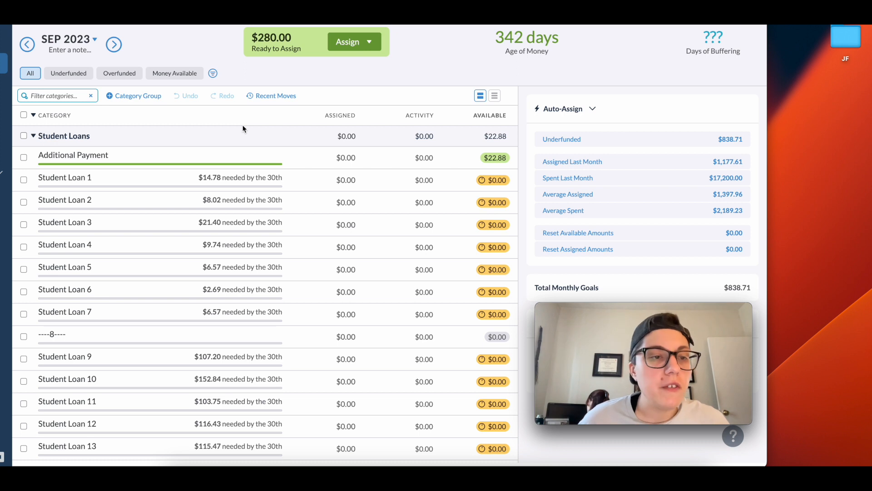
- Assign $14.78 to Student Loan 1 and $8.02 to Student Loan 2 in the Student Loans group
scroll(331, 213, down, 2)
scroll(328, 212, up, 2)
scroll(328, 211, down, 2)
scroll(327, 212, up, 1)
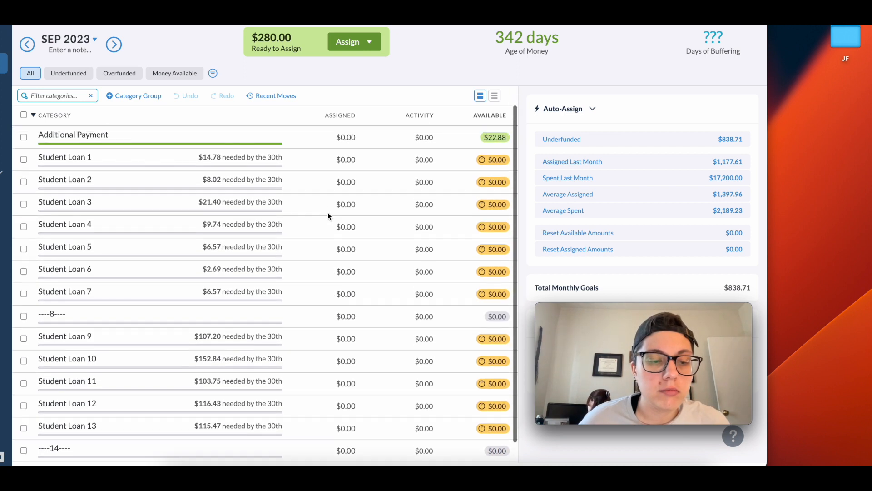
scroll(328, 212, down, 2)
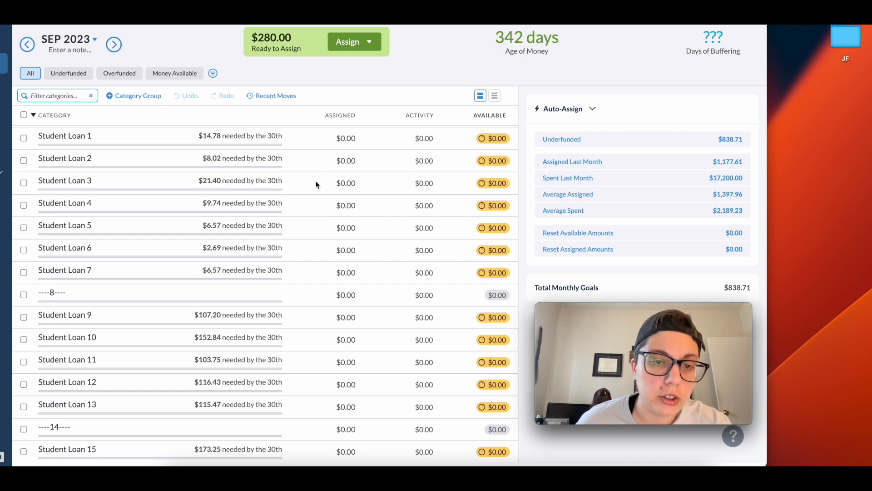
scroll(317, 182, up, 2)
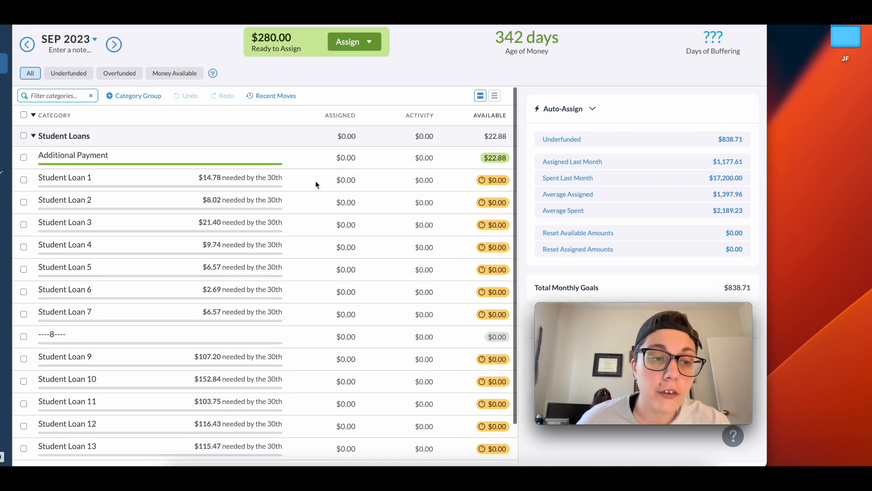
click(358, 182)
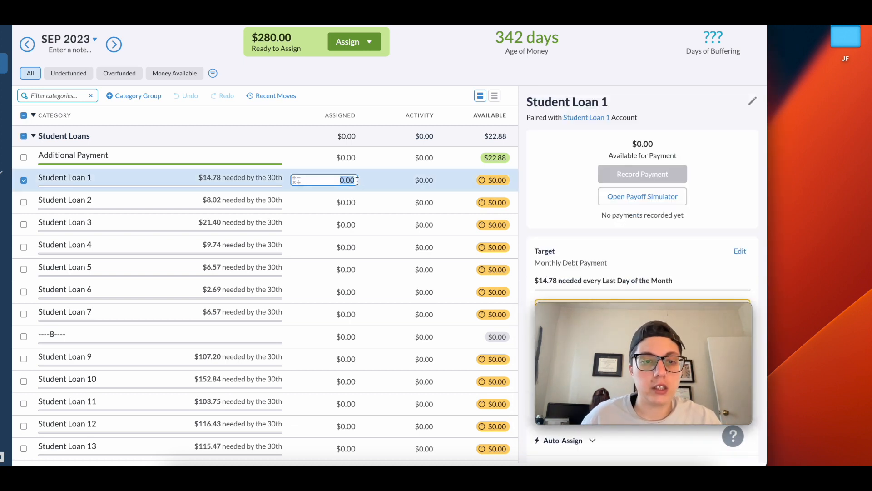
text(+14.78)
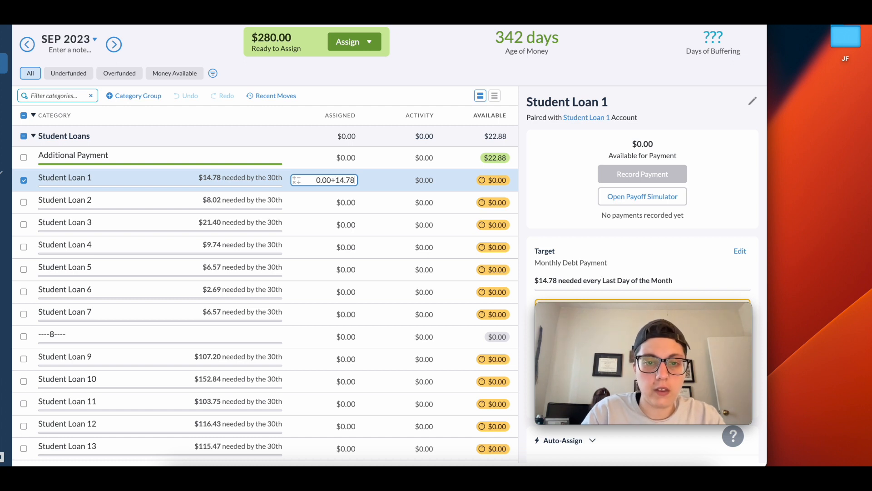
click(364, 206)
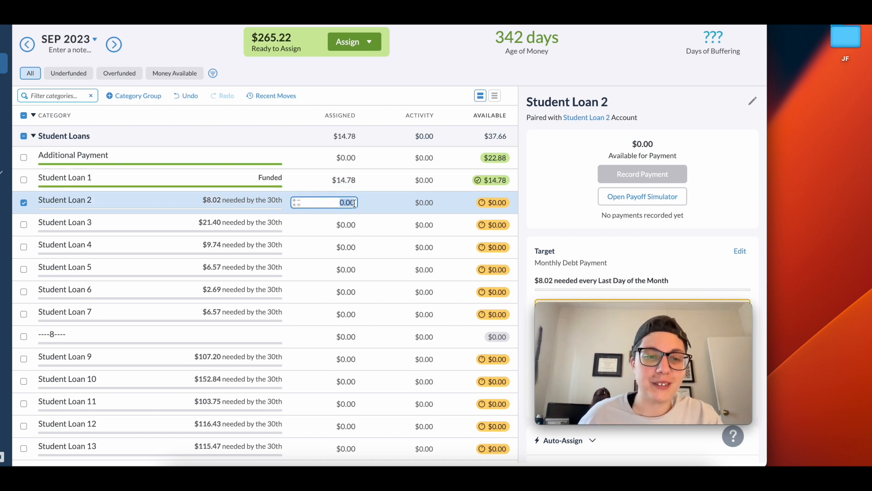
text(+8.02)
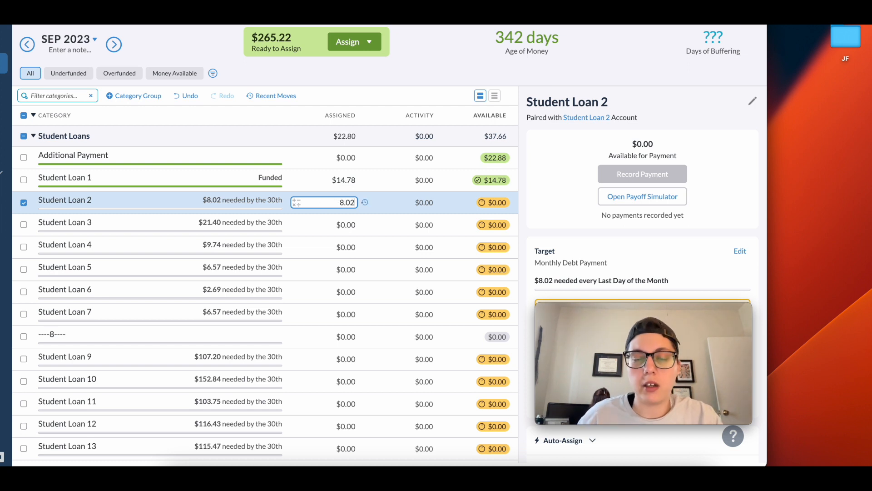
- Assign $21.40 to Student Loan 3 and $9.74 to Student Loan 4 in the Student Loans group
key(Return)
click(356, 225)
text(+21.40)
click(345, 247)
text(+9.74)
key(Return)
- Assign $6.57 to Student Loan 5 and $2.69 to Student Loan 6
click(355, 270)
text(+6.57)
click(356, 292)
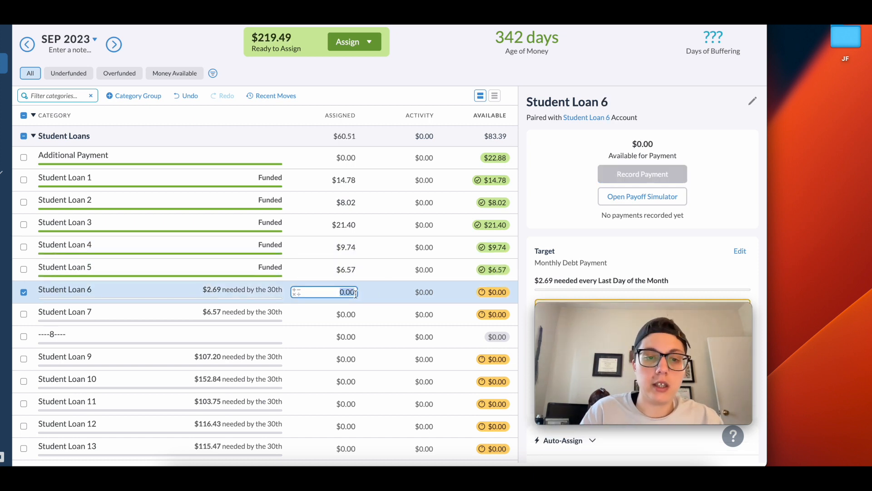
text(+2.69)
key(Return)
- Assign $6.57 to Student Loan 7 and $107.20 to Student Loan 9
click(355, 314)
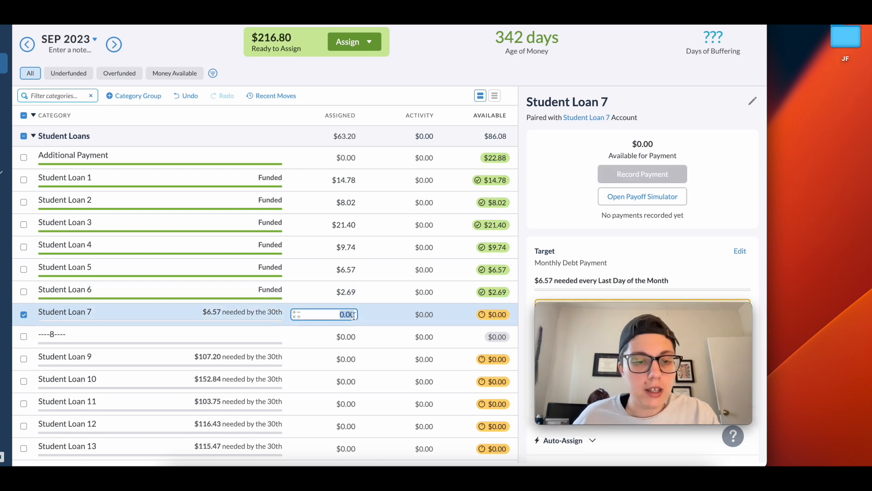
text(+6.57)
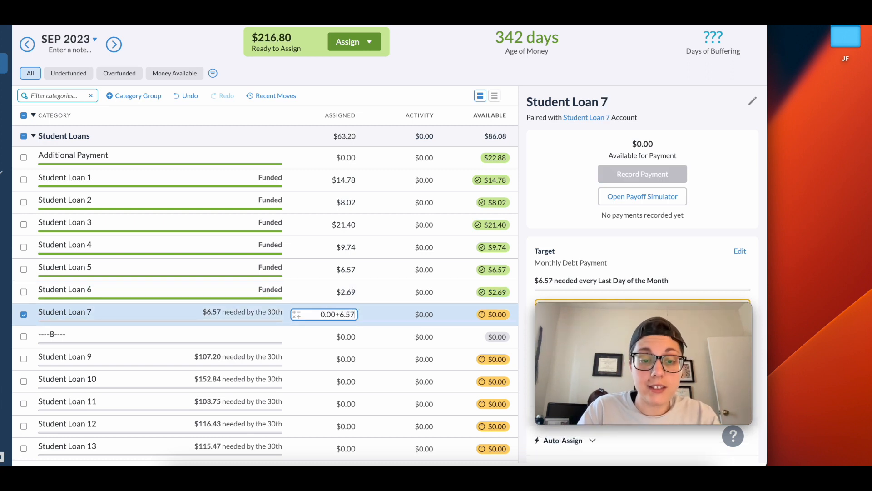
key(Return)
click(355, 359)
click(356, 359)
text(+)
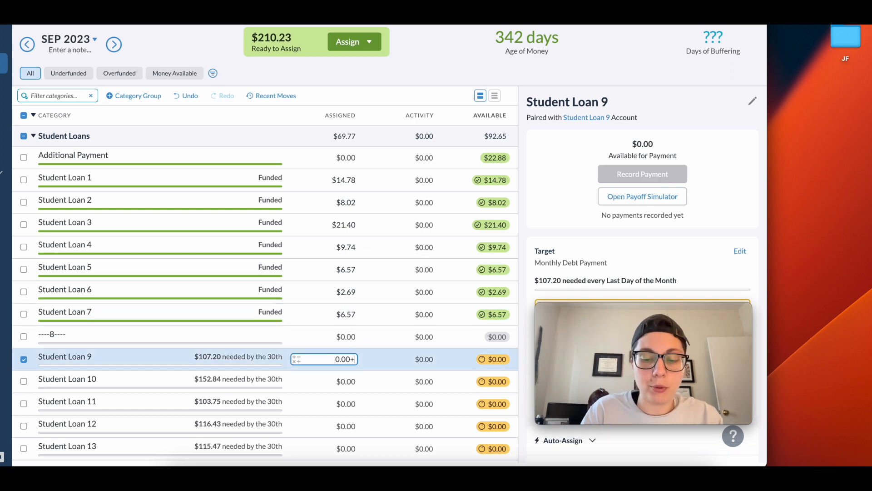
text(107.20)
key(Return)
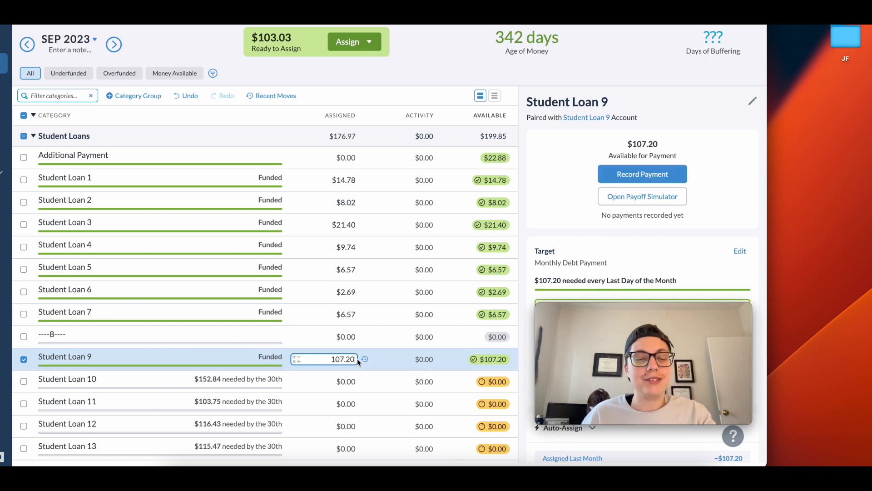
- Assign the remaining $103.03 to Student Loan 10 and deselect the category
scroll(370, 404, down, 1)
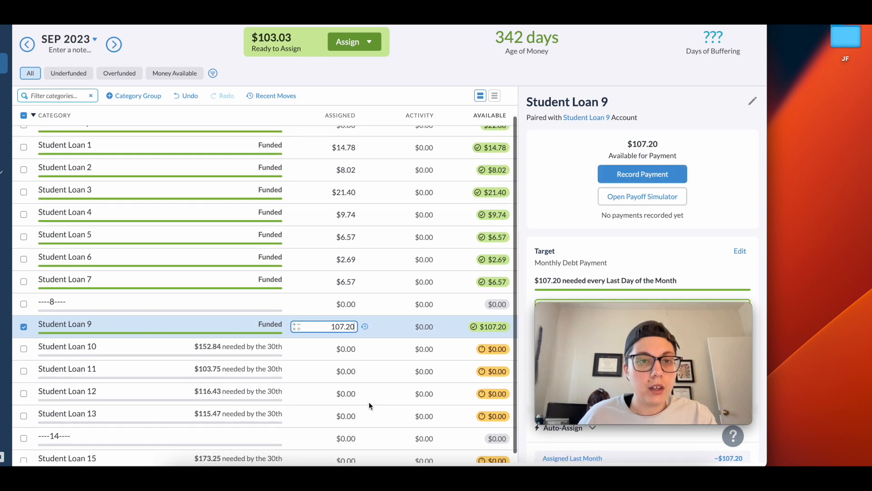
click(350, 348)
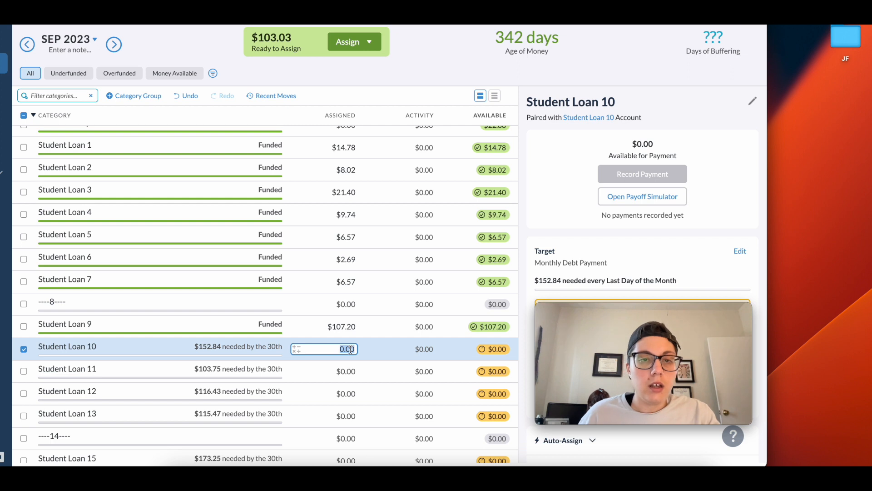
text(+103)
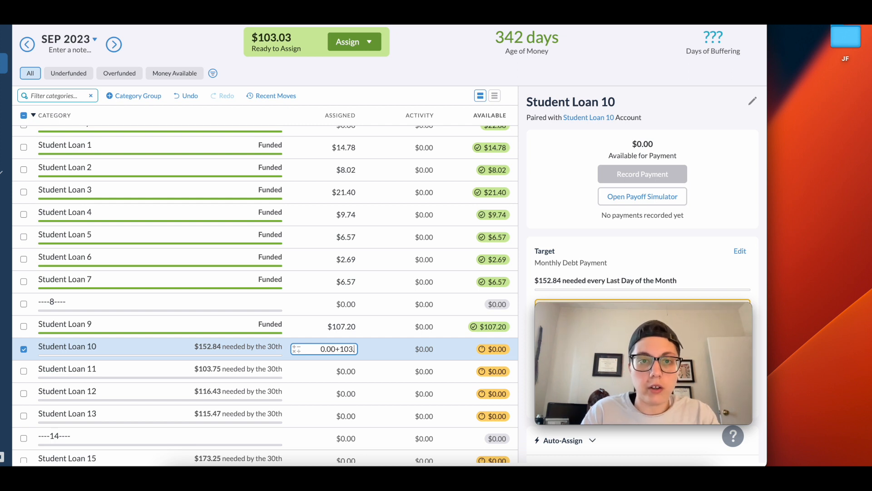
text(.03)
key(Return)
scroll(329, 248, down, 1)
scroll(345, 243, up, 2)
scroll(354, 244, down, 2)
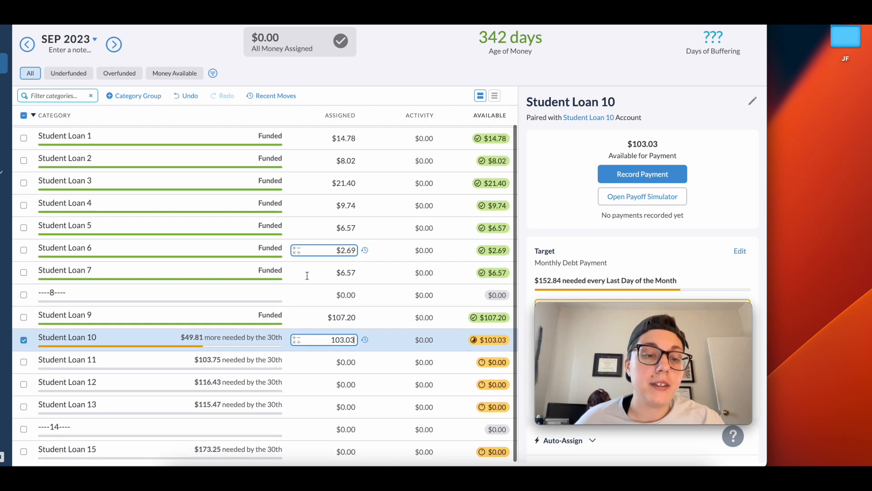
click(24, 339)
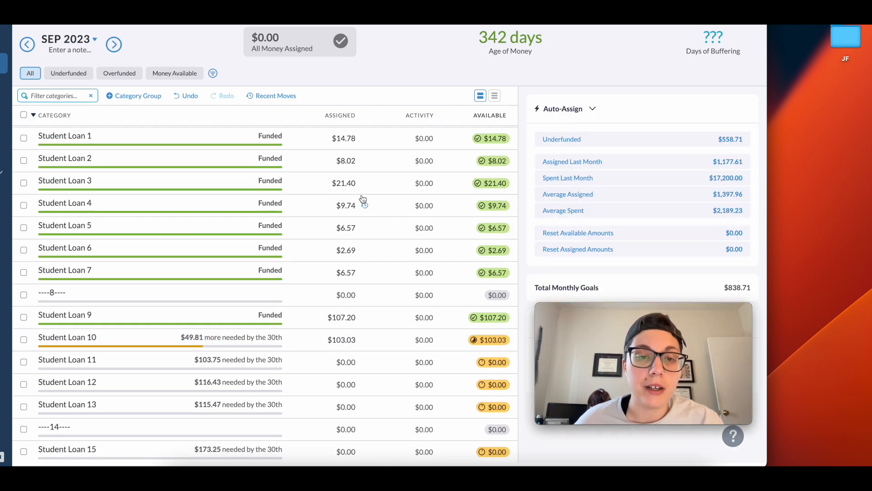
scroll(363, 198, up, 2)
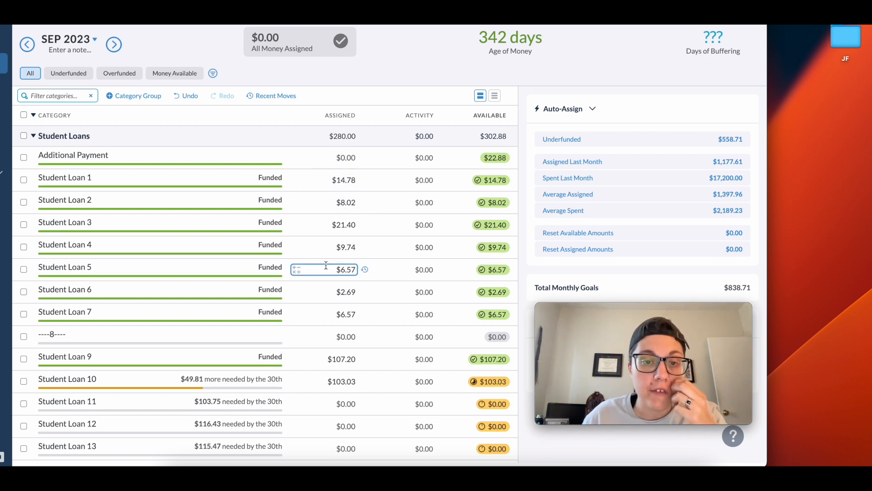
scroll(325, 263, down, 2)
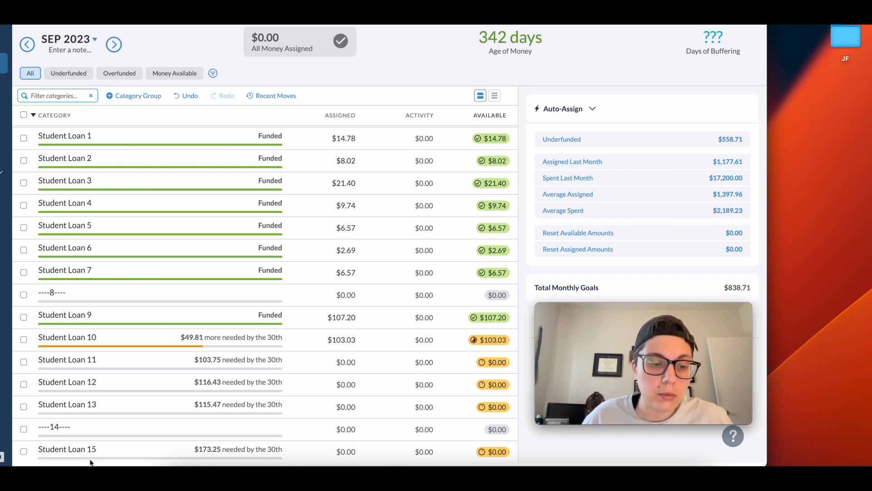
click(65, 452)
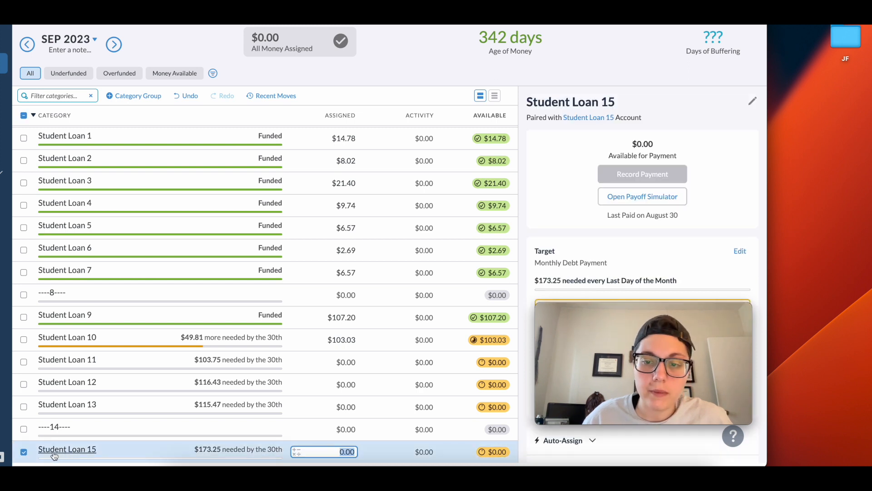
click(23, 450)
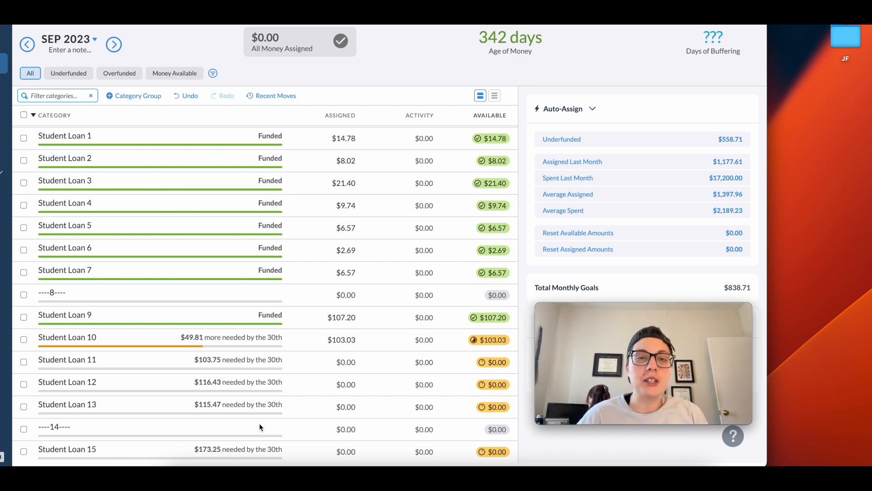
scroll(466, 121, up, 1)
scroll(488, 86, up, 1)
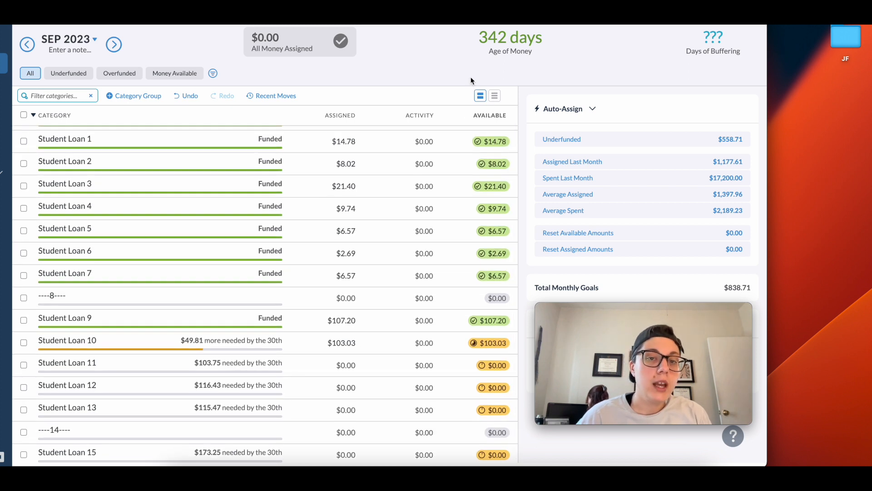